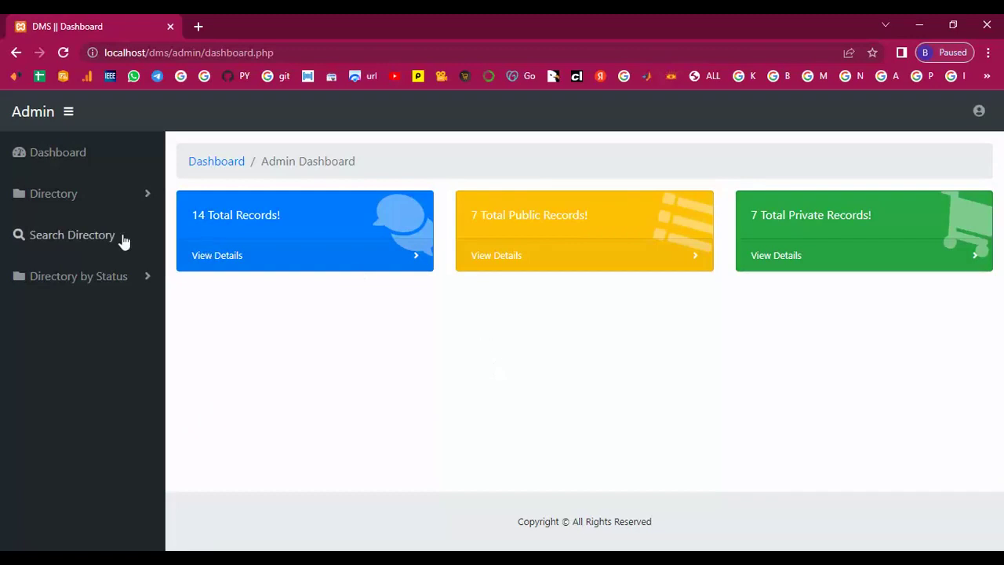
Step: Expand Directory in the sidebar and browse the Manage Directories table of all records
{"action": "left_click", "coordinate": [71, 198]}
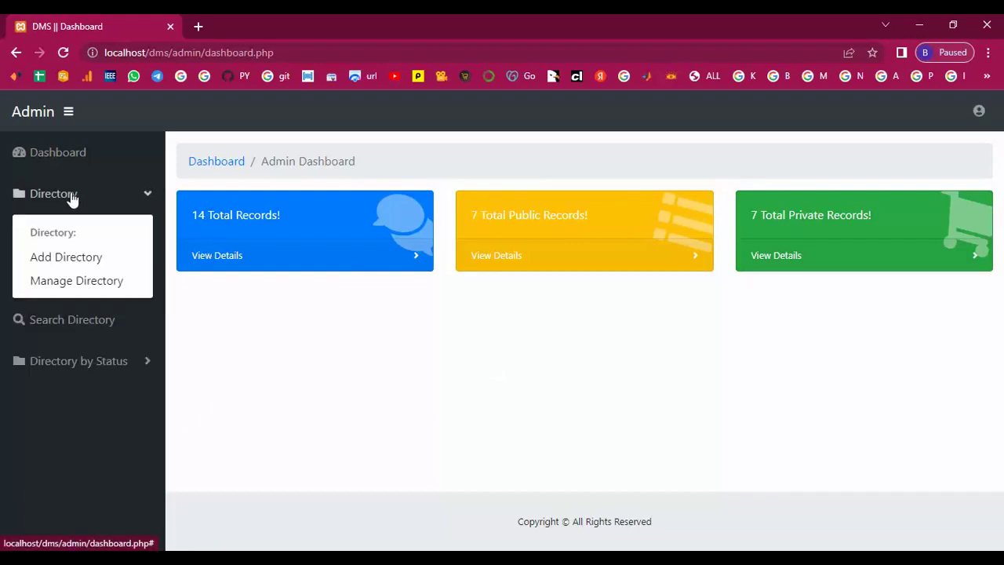
{"action": "left_click", "coordinate": [64, 281]}
{"action": "scroll", "coordinate": [392, 343], "scroll_direction": "down", "scroll_amount": 3}
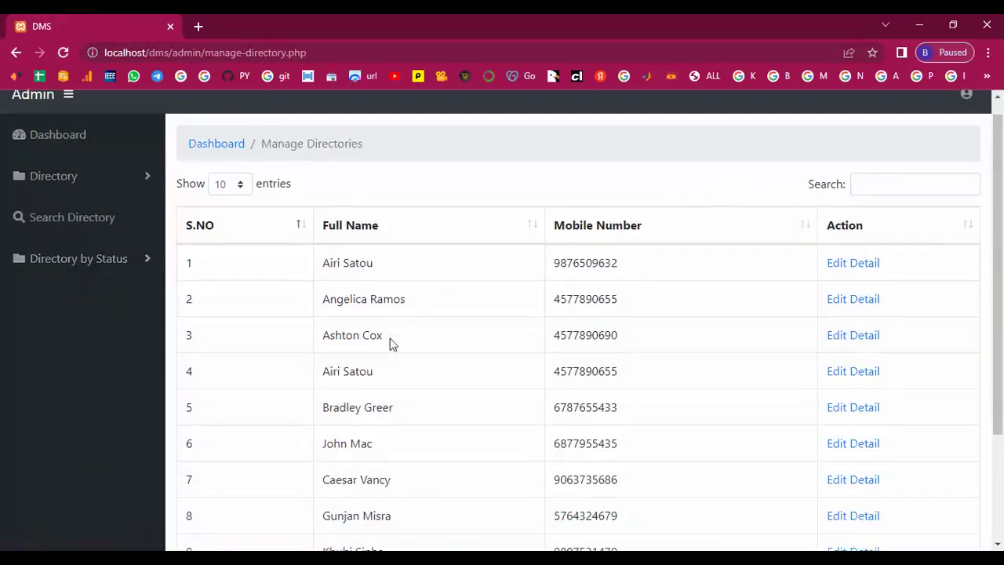
{"action": "scroll", "coordinate": [391, 338], "scroll_direction": "up", "scroll_amount": 3}
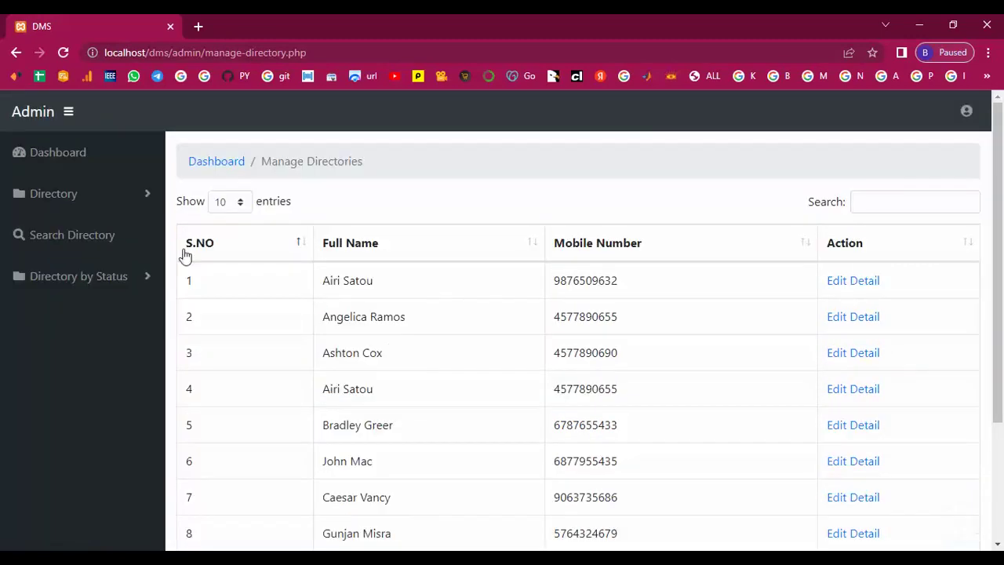
{"action": "left_click", "coordinate": [72, 201]}
Step: On the Add Directory form, copy 'Arihant' from the notes into Full Name
{"action": "left_click", "coordinate": [67, 260]}
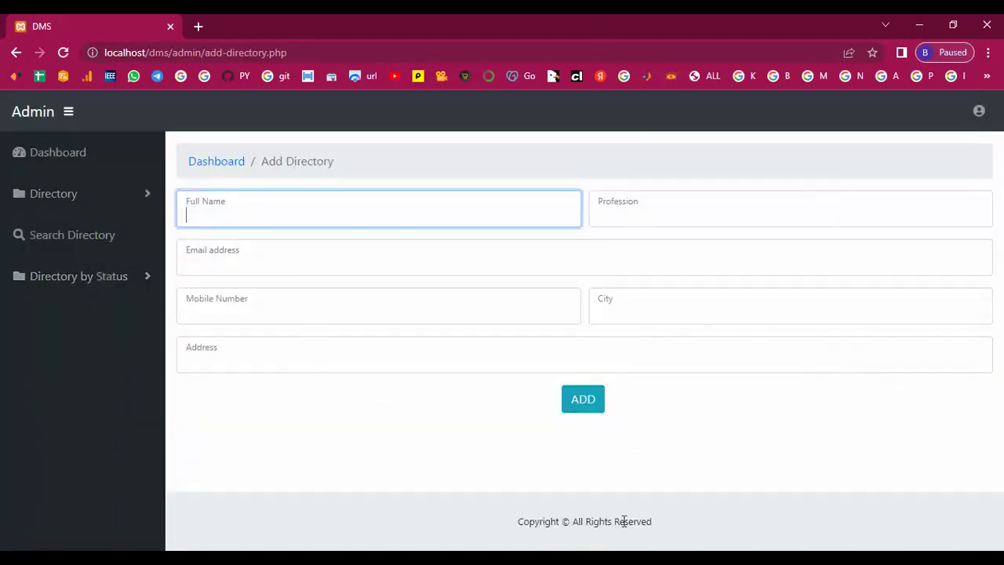
{"action": "key", "text": "alt+Tab"}
{"action": "left_click_drag", "start_coordinate": [661, 105], "coordinate": [696, 105]}
{"action": "right_click", "coordinate": [696, 105]}
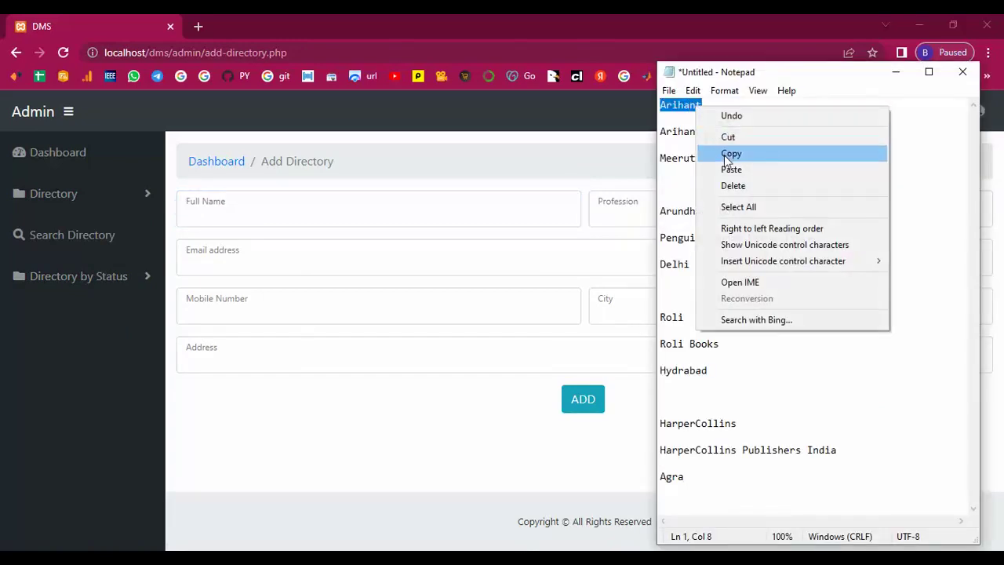
{"action": "left_click", "coordinate": [727, 154]}
{"action": "left_click", "coordinate": [281, 213]}
{"action": "right_click", "coordinate": [281, 213]}
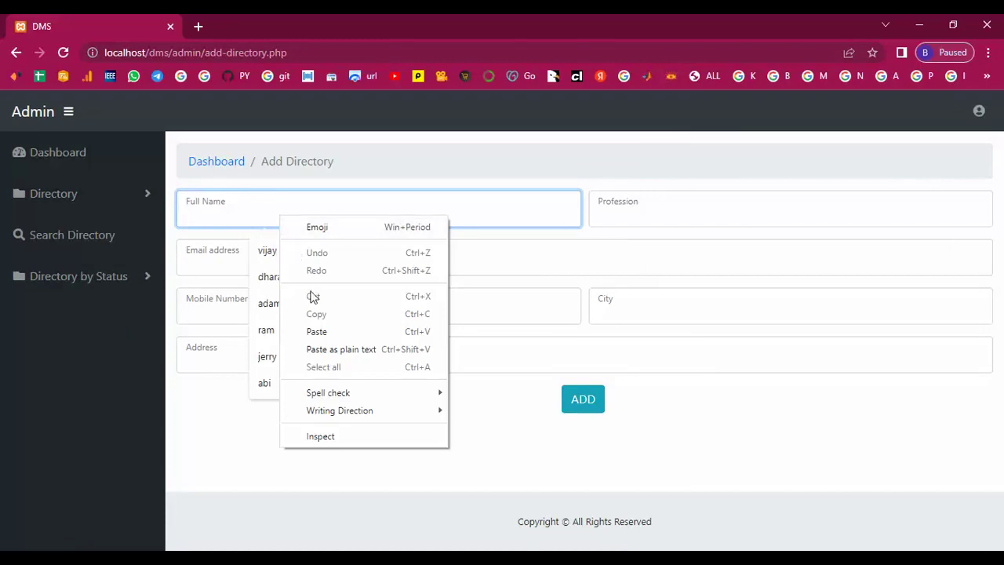
{"action": "left_click", "coordinate": [317, 331]}
Step: Enter profession 'book publishe' and fill in the publisher's email address and mobile number
{"action": "left_click", "coordinate": [623, 209]}
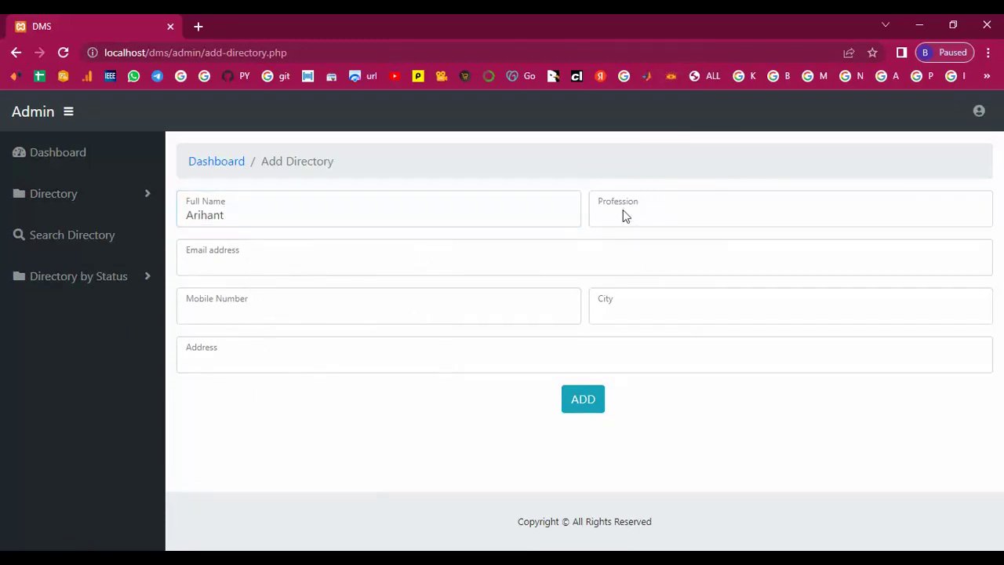
{"action": "left_click", "coordinate": [622, 212]}
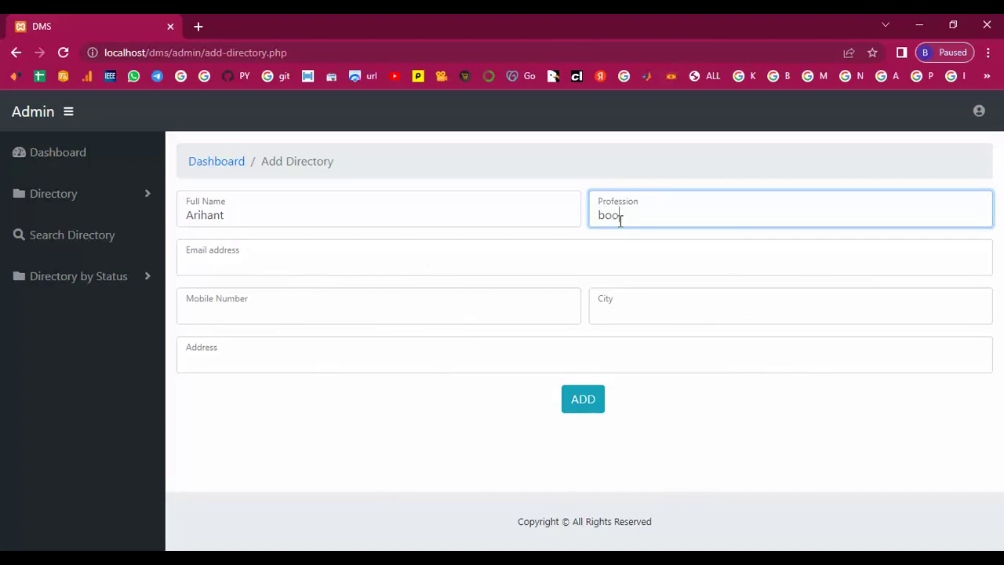
{"action": "type", "text": "book publisher"}
{"action": "left_click", "coordinate": [227, 267]}
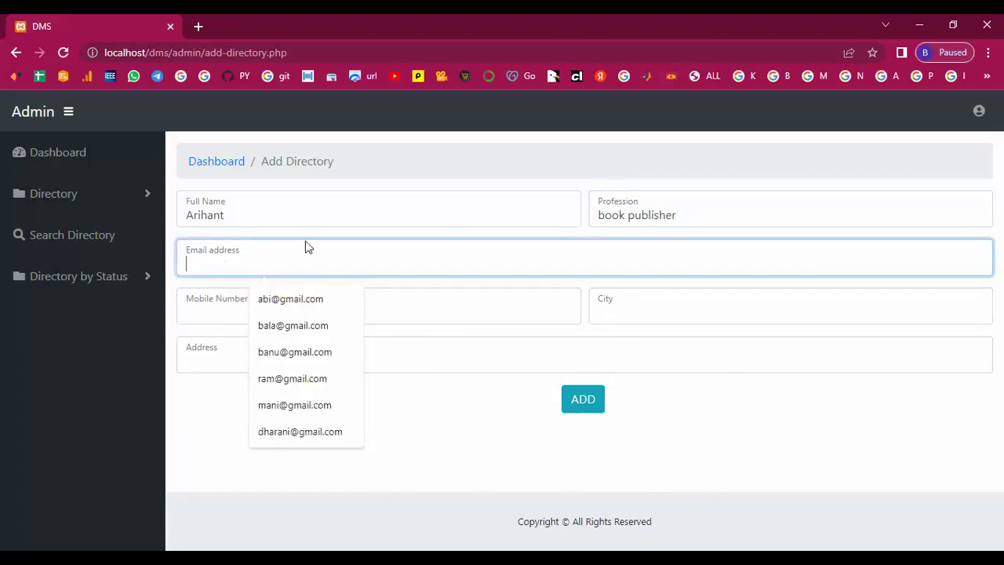
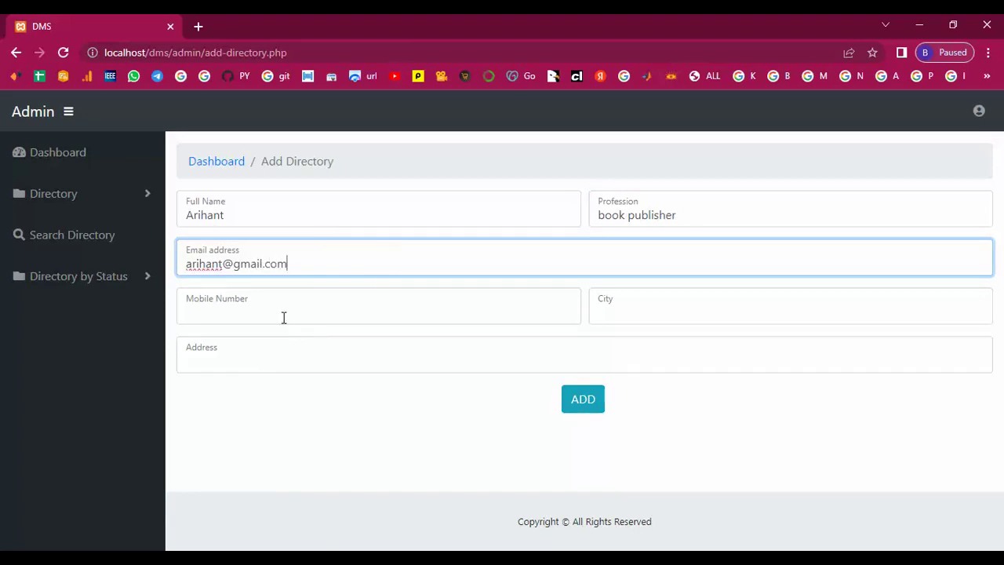
{"action": "left_click", "coordinate": [222, 312]}
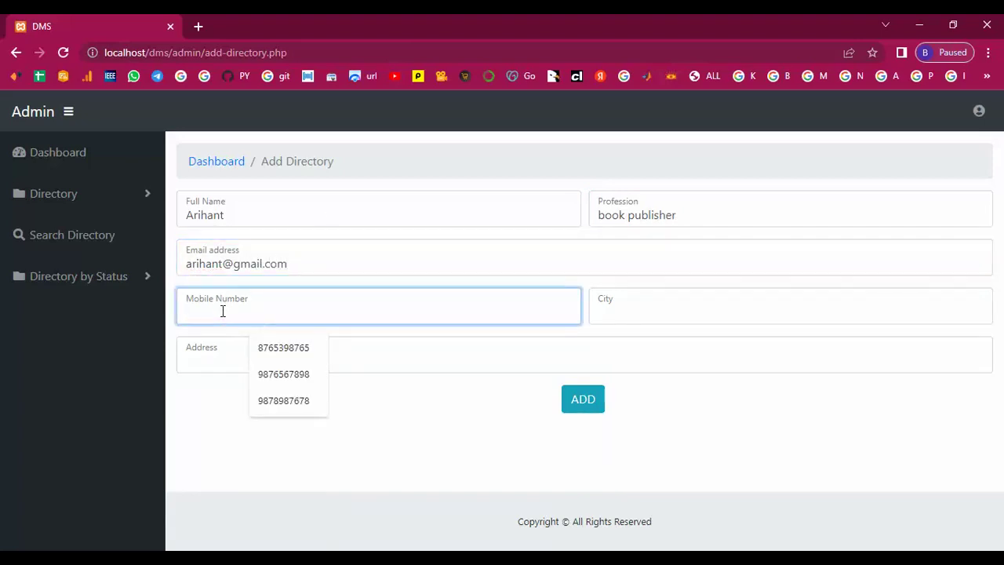
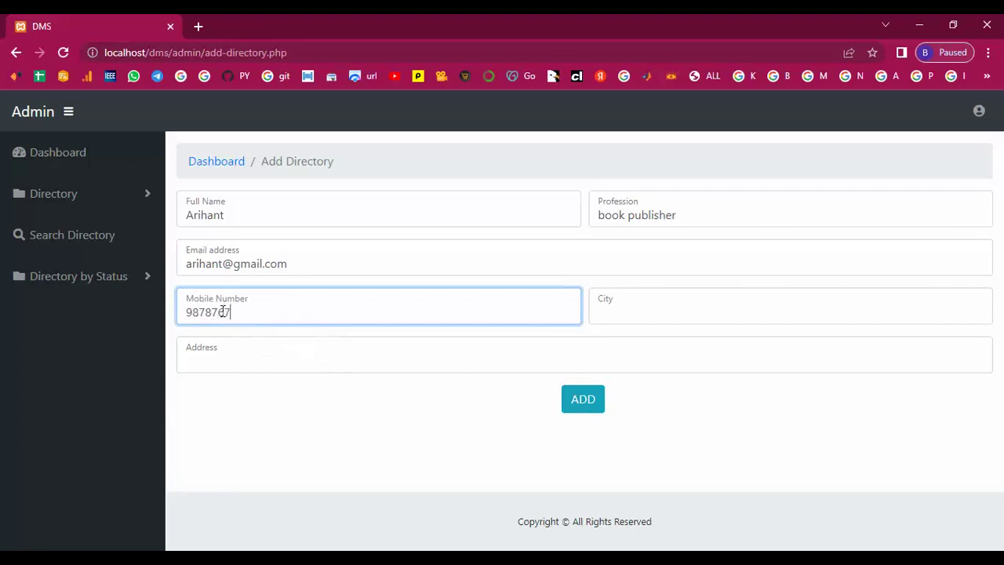
Step: Paste 'Meerut, Uttar Pradesh.' from the notes into City, leaving only Meerut
{"action": "left_click", "coordinate": [598, 311]}
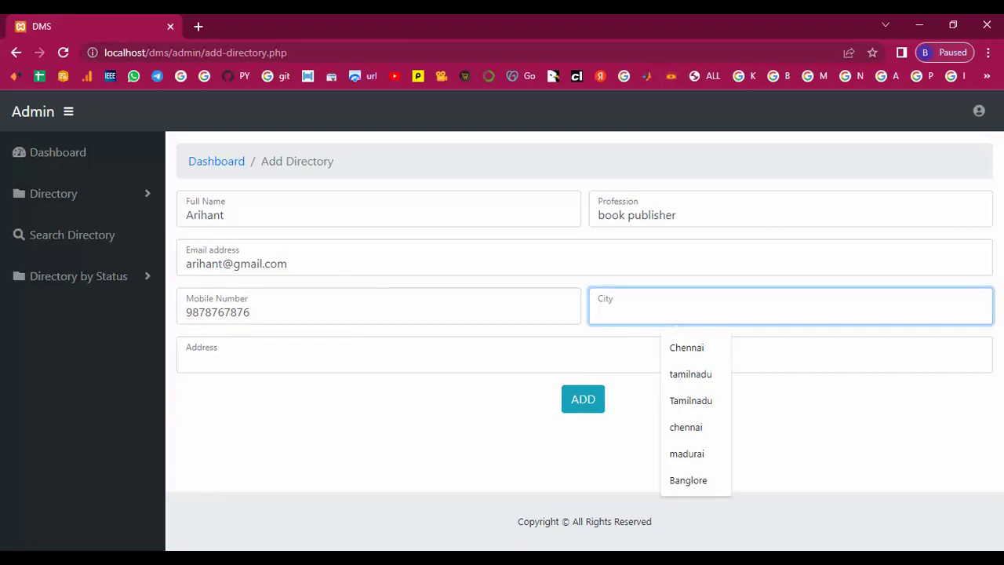
{"action": "key", "text": "alt+Tab"}
{"action": "left_click_drag", "start_coordinate": [664, 157], "coordinate": [796, 158]}
{"action": "right_click", "coordinate": [779, 159]}
{"action": "left_click", "coordinate": [811, 203]}
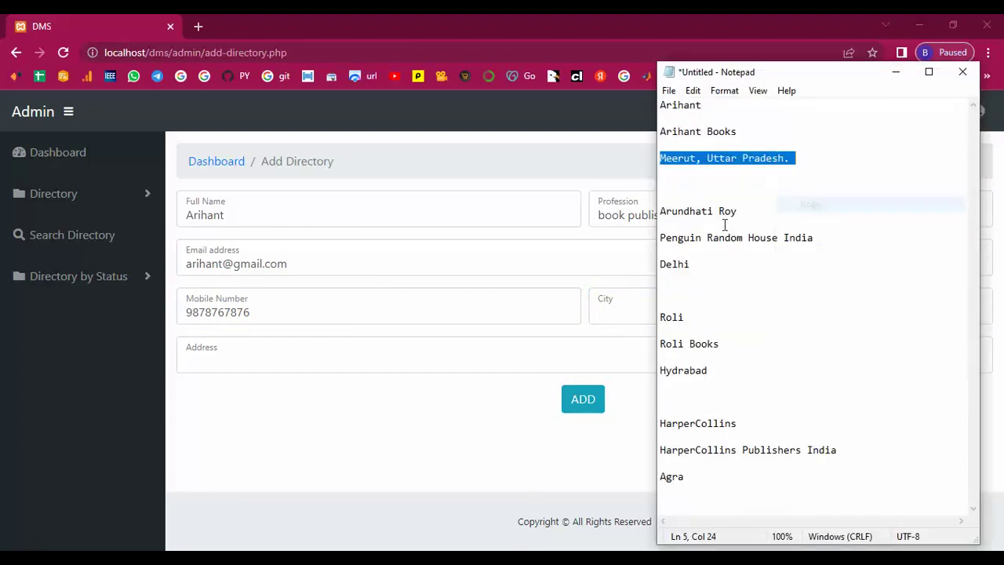
{"action": "left_click", "coordinate": [618, 309]}
{"action": "right_click", "coordinate": [610, 299]}
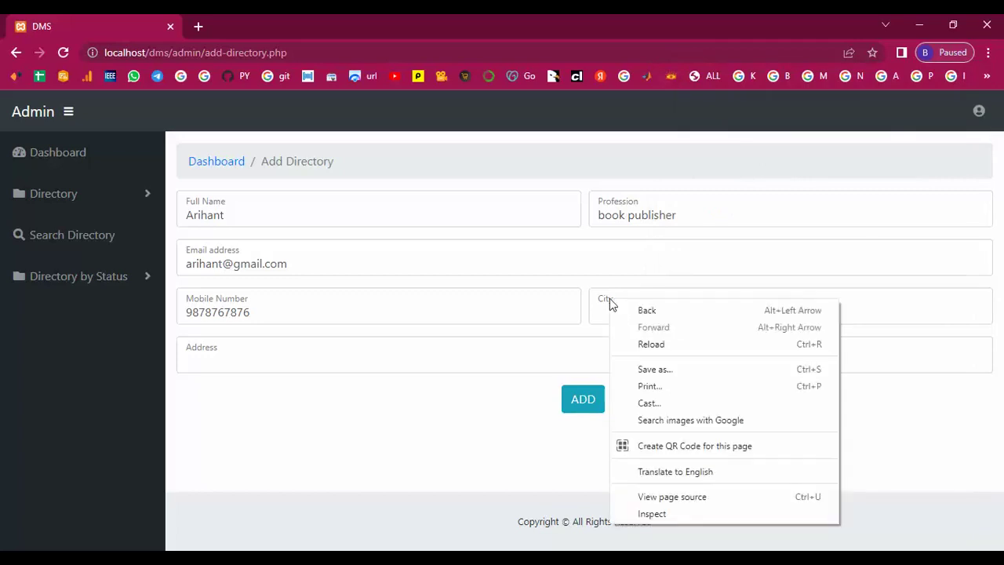
{"action": "left_click", "coordinate": [604, 310]}
{"action": "left_click", "coordinate": [603, 306]}
{"action": "right_click", "coordinate": [605, 312]}
{"action": "left_click", "coordinate": [641, 428]}
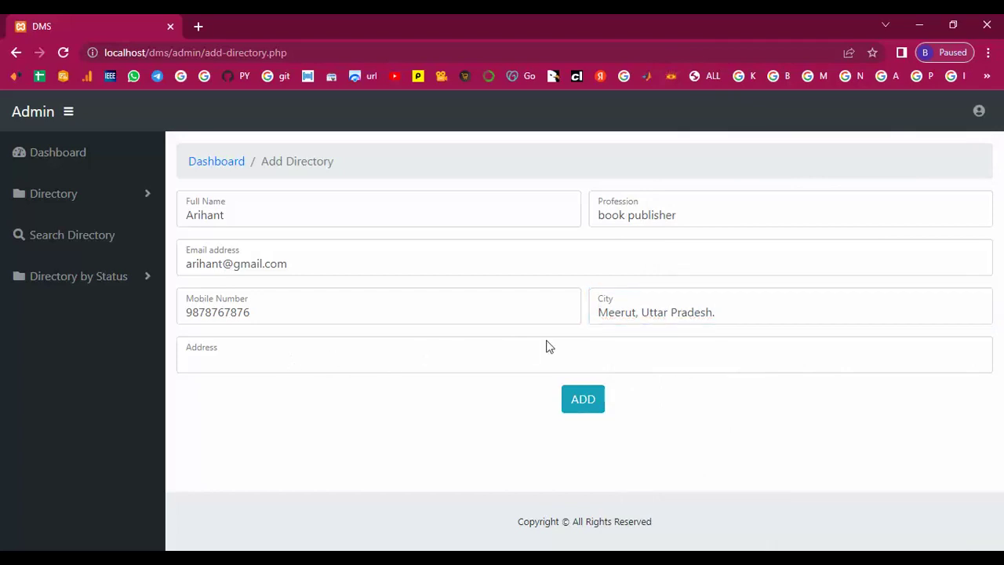
{"action": "left_click_drag", "start_coordinate": [642, 313], "coordinate": [723, 313]}
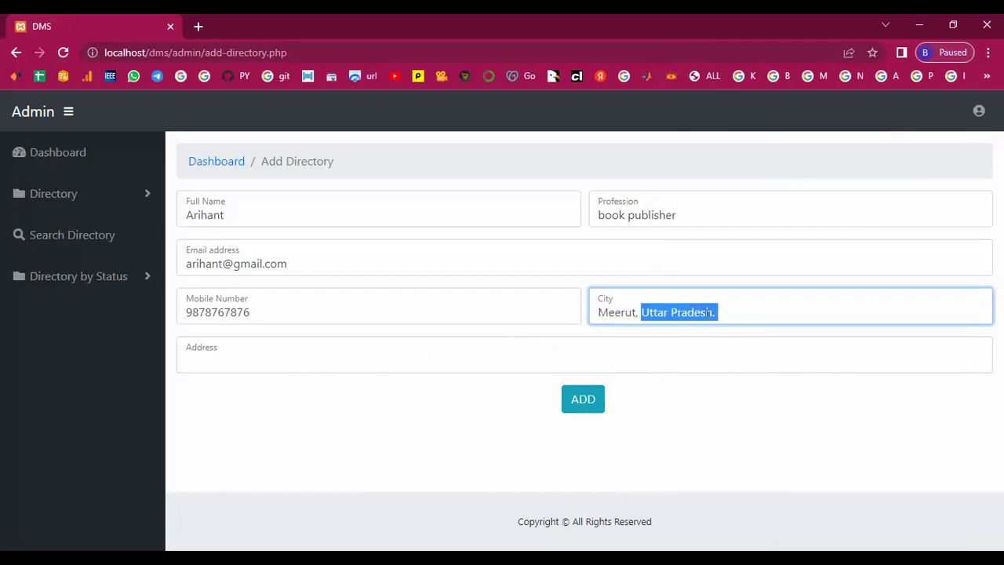
{"action": "key", "text": "ctrl+x"}
Step: Put 'Uttar Pradesh.' in the Address field and submit the Arihant record
{"action": "left_click", "coordinate": [217, 362]}
{"action": "left_click", "coordinate": [205, 358]}
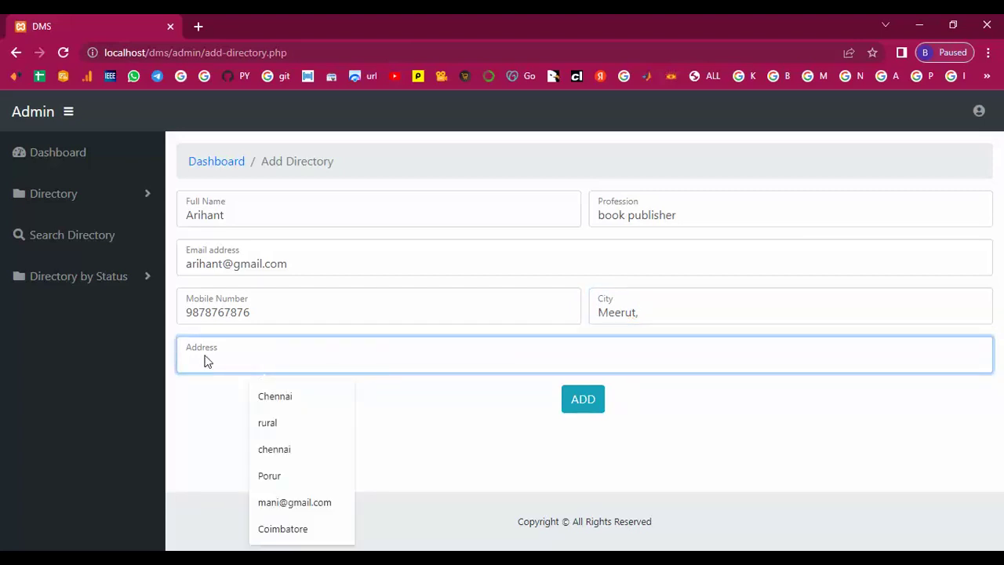
{"action": "key", "text": "ctrl+v"}
{"action": "left_click", "coordinate": [585, 402]}
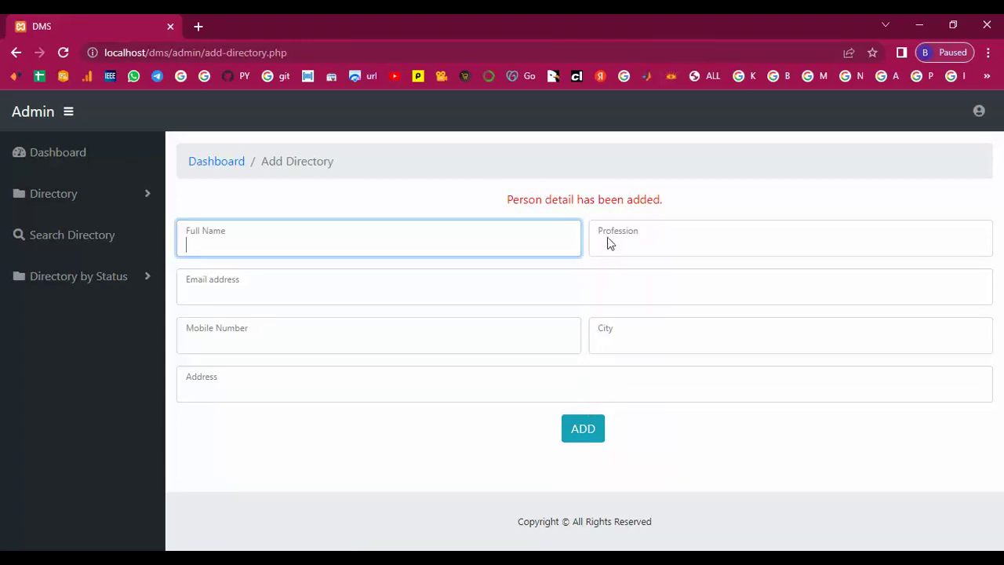
Step: Copy the next author's full name from the notes into Full Name
{"action": "left_click_drag", "start_coordinate": [507, 198], "coordinate": [706, 215]}
{"action": "left_click", "coordinate": [341, 404]}
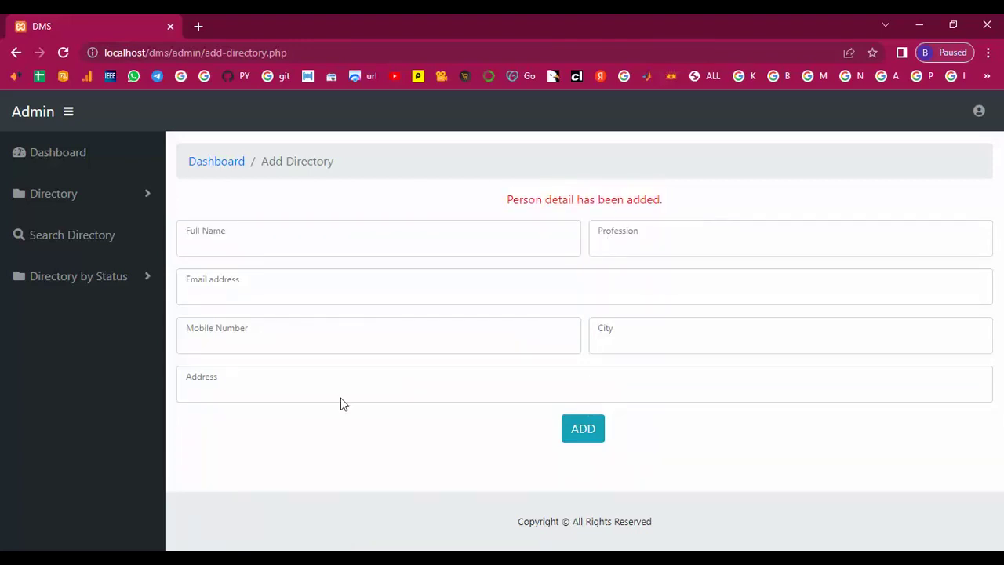
{"action": "key", "text": "alt+Tab"}
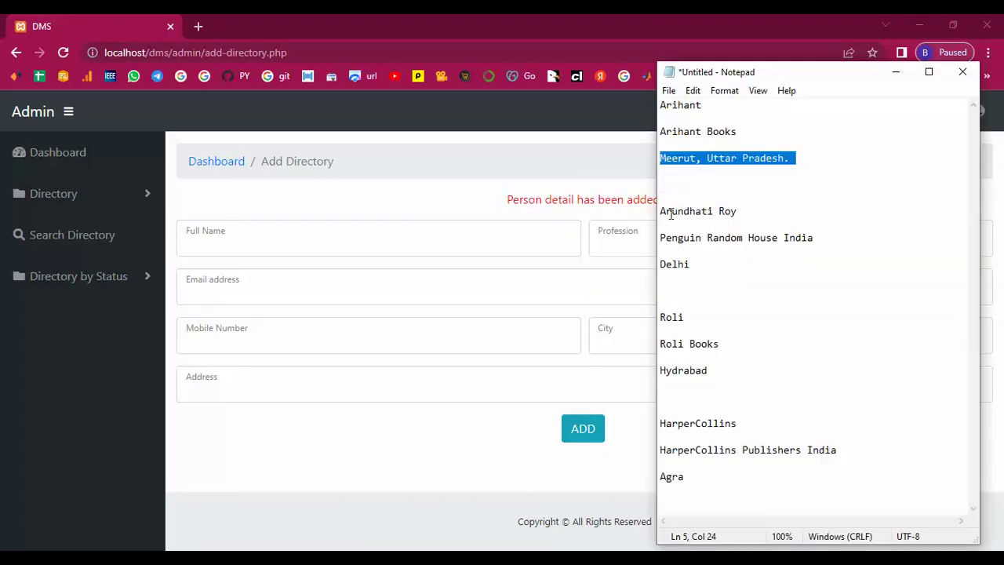
{"action": "left_click_drag", "start_coordinate": [662, 210], "coordinate": [726, 213]}
{"action": "left_click", "coordinate": [672, 212]}
{"action": "left_click_drag", "start_coordinate": [661, 211], "coordinate": [737, 212]}
{"action": "right_click", "coordinate": [714, 211]}
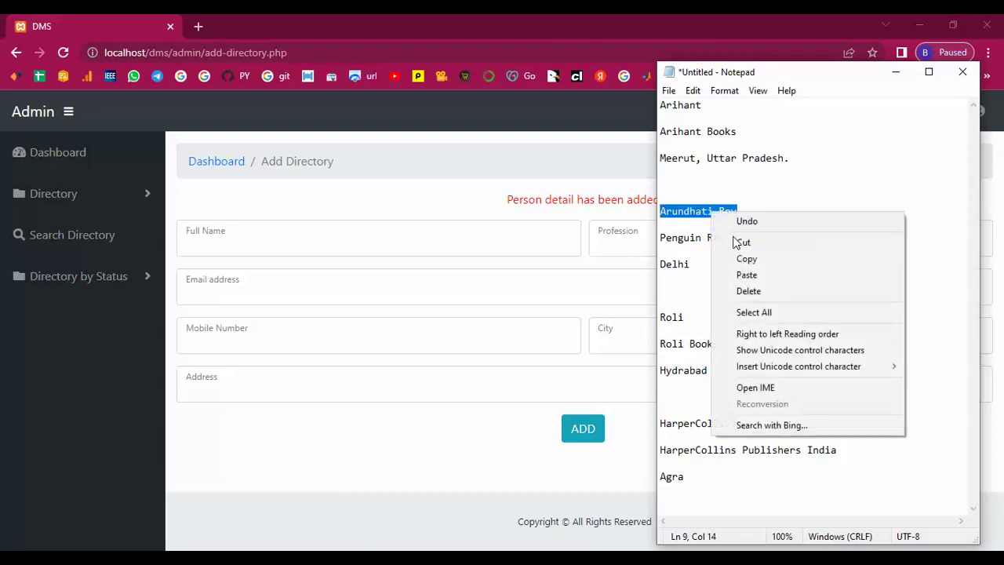
{"action": "left_click", "coordinate": [742, 259]}
{"action": "left_click", "coordinate": [247, 251]}
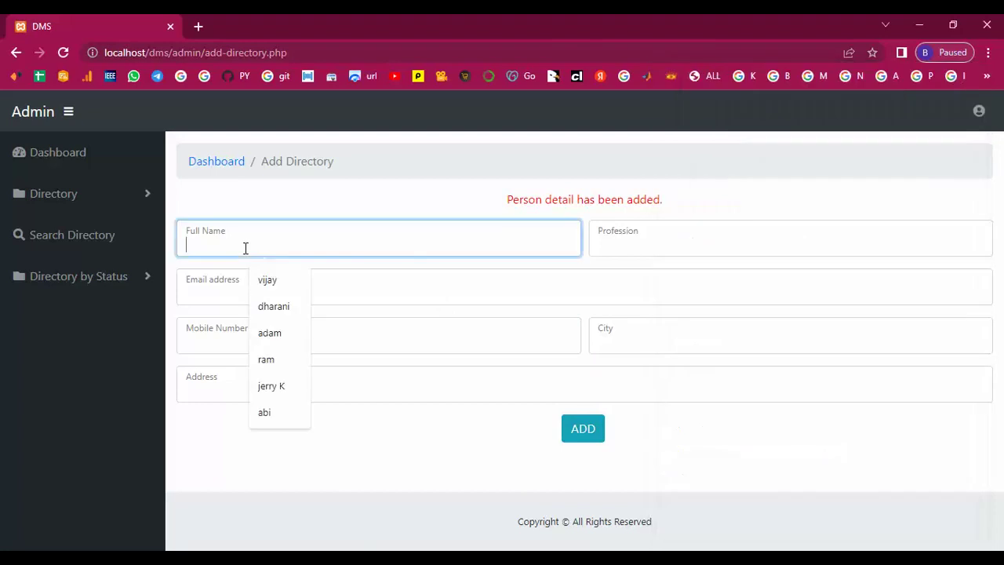
{"action": "right_click", "coordinate": [246, 249]}
{"action": "left_click", "coordinate": [287, 364]}
Step: Enter profession Manager and fill in the person's email address and mobile number
{"action": "left_click", "coordinate": [605, 242]}
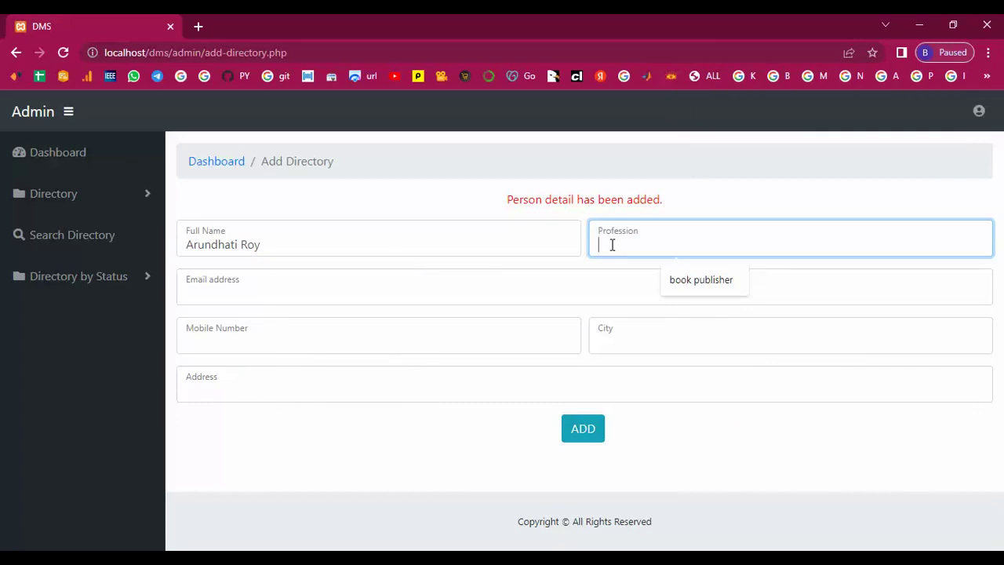
{"action": "type", "text": "Manager"}
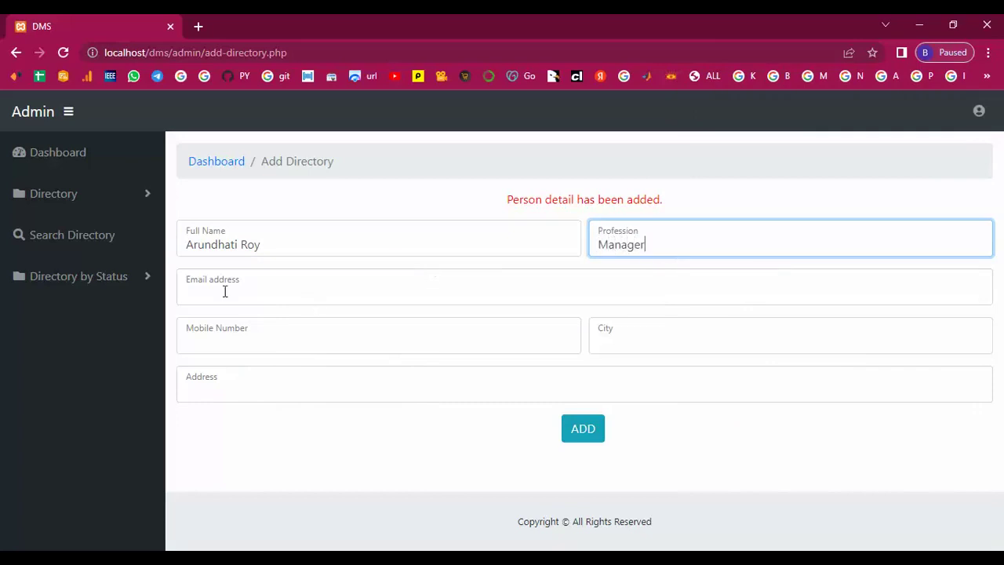
{"action": "left_click", "coordinate": [201, 292]}
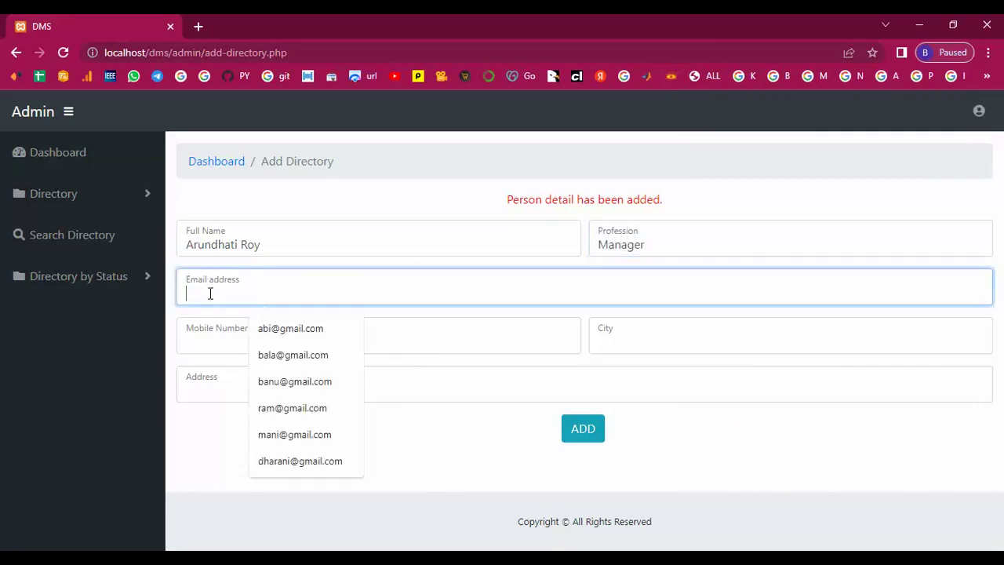
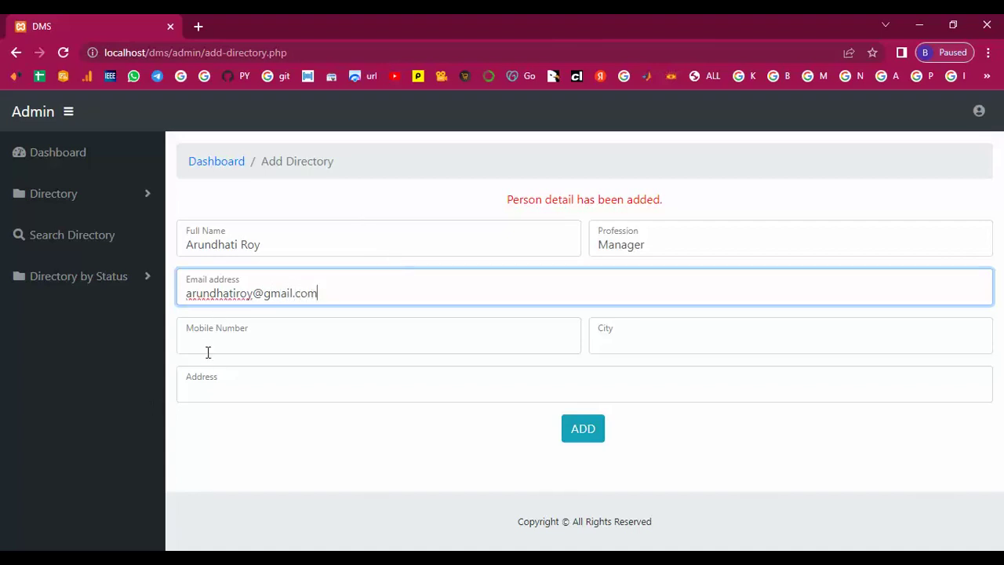
{"action": "left_click", "coordinate": [208, 341]}
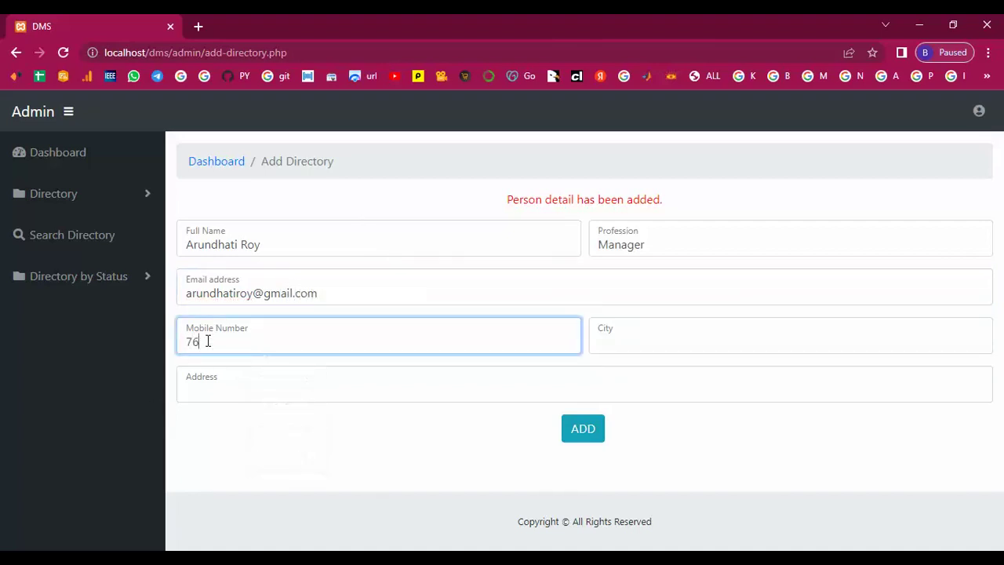
Step: Set City and Address to Delhi, copied from the notes, and submit the record
{"action": "left_click", "coordinate": [615, 344]}
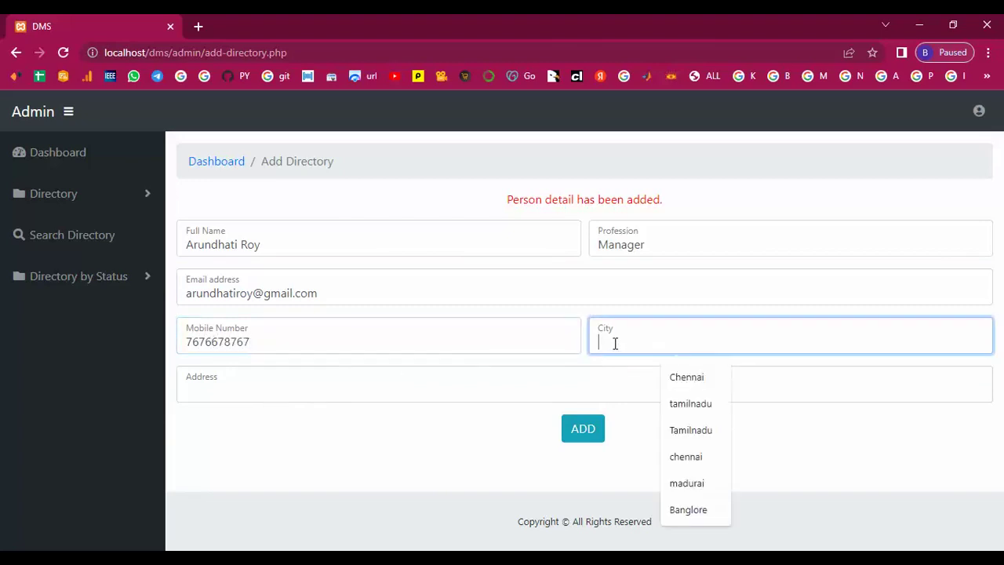
{"action": "key", "text": "alt+Tab"}
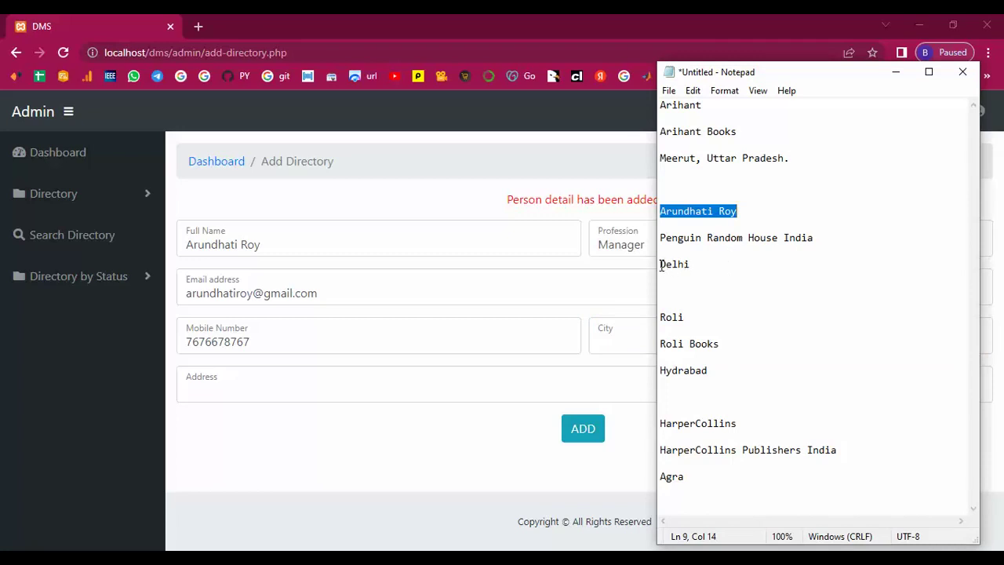
{"action": "left_click_drag", "start_coordinate": [661, 265], "coordinate": [693, 268]}
{"action": "right_click", "coordinate": [679, 266]}
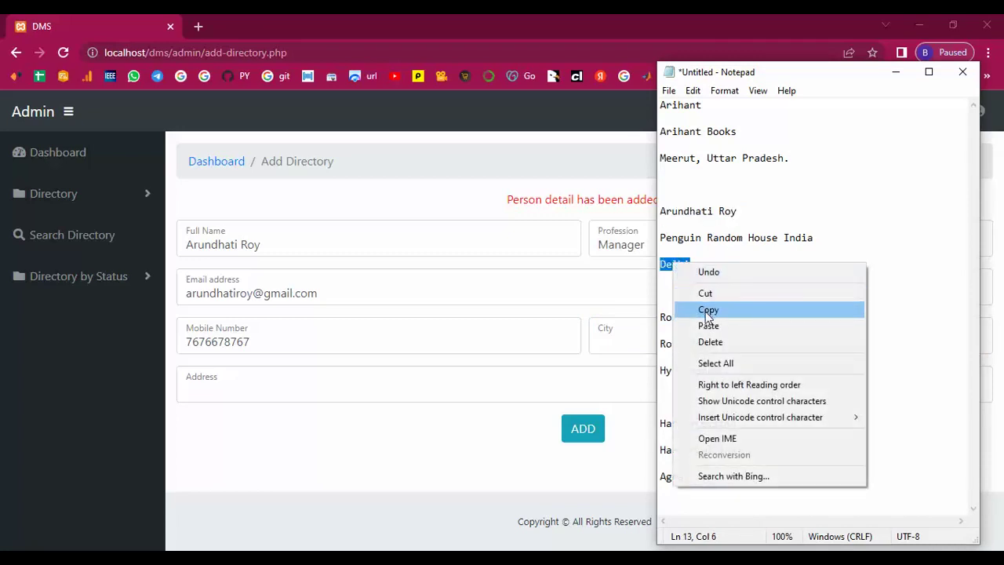
{"action": "left_click", "coordinate": [710, 309]}
{"action": "left_click", "coordinate": [625, 350]}
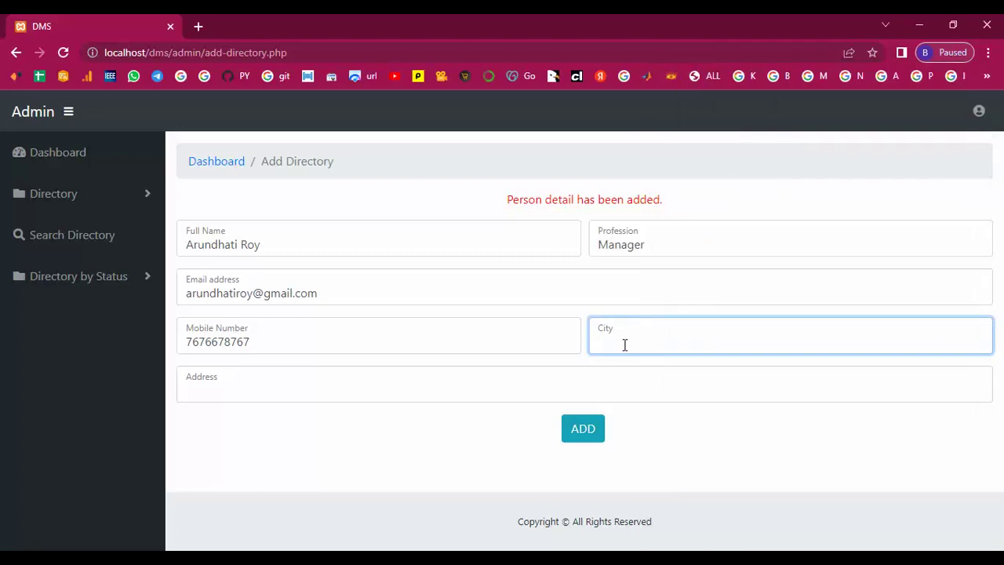
{"action": "key", "text": "ctrl+v"}
{"action": "left_click", "coordinate": [223, 390]}
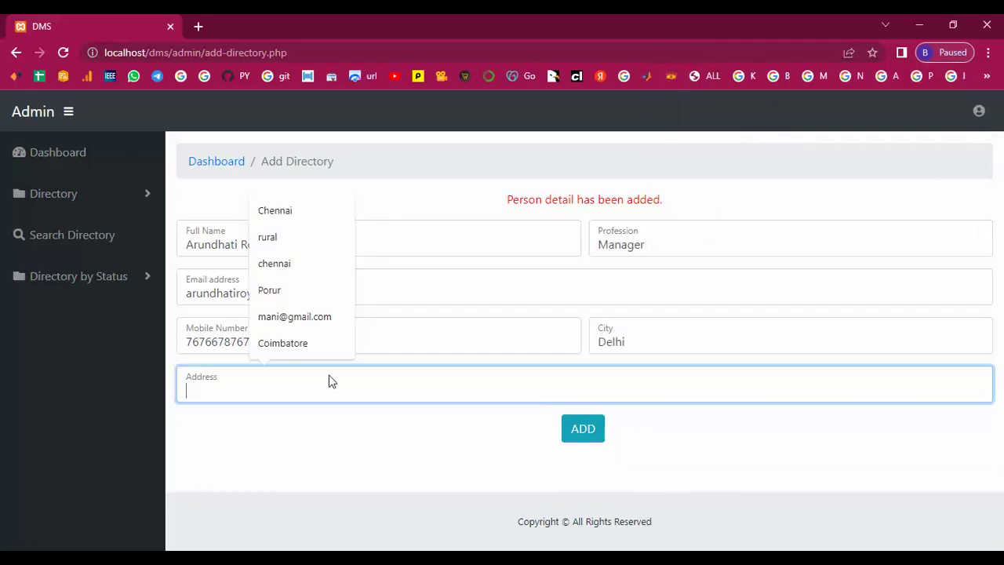
{"action": "type", "text": "D"}
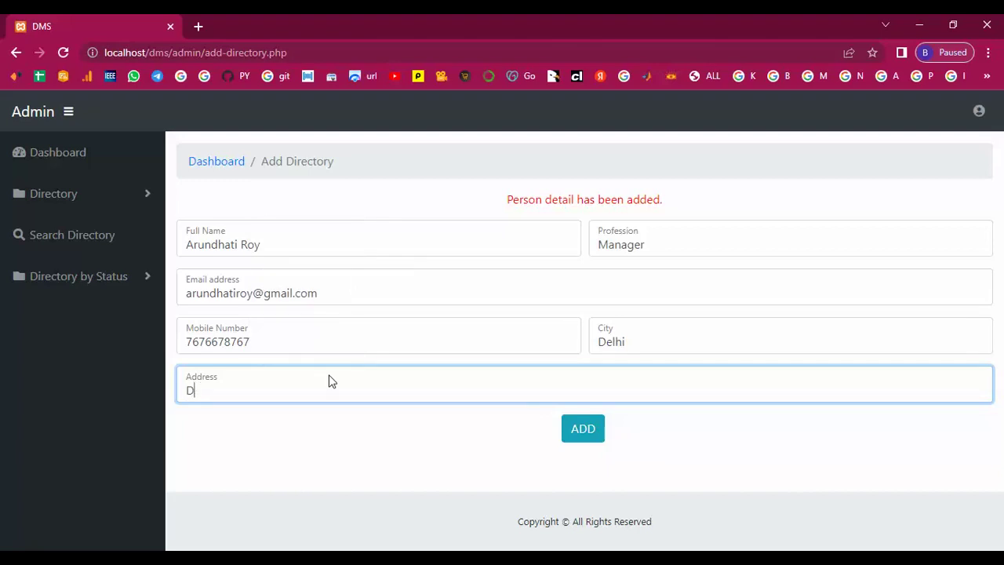
{"action": "key", "text": "ctrl+v"}
{"action": "left_click", "coordinate": [586, 433]}
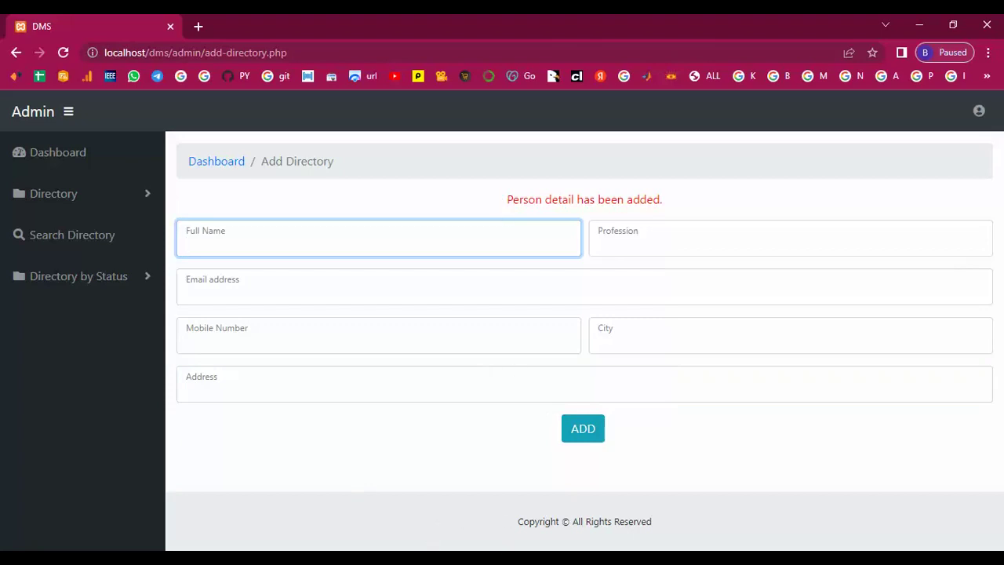
{"action": "key", "text": "alt+Tab"}
Step: Copy the next entry's name from the notes into the Full Name field
{"action": "left_click", "coordinate": [717, 287]}
{"action": "left_click", "coordinate": [660, 319]}
{"action": "left_click_drag", "start_coordinate": [660, 318], "coordinate": [684, 317]}
{"action": "right_click", "coordinate": [663, 316]}
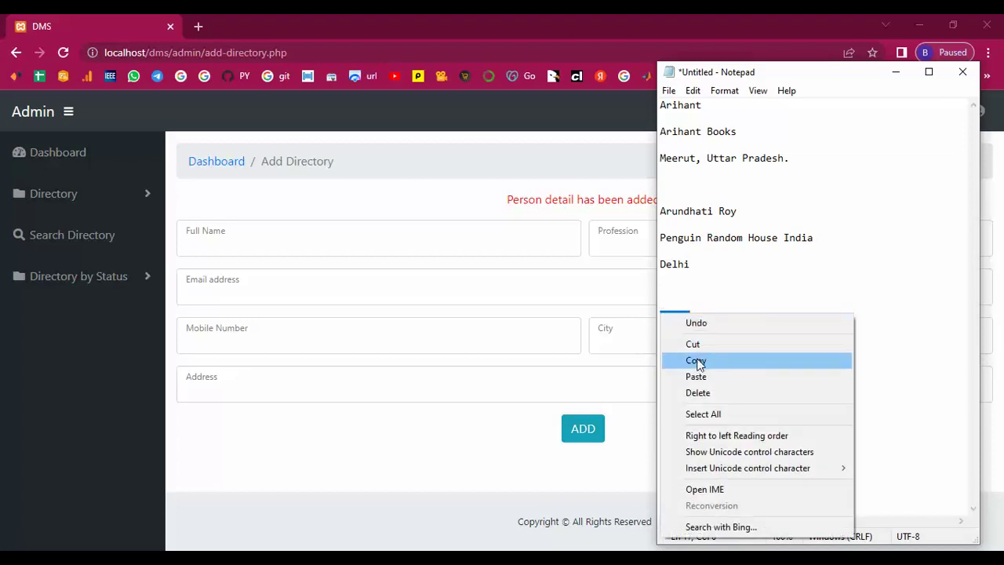
{"action": "left_click", "coordinate": [696, 360]}
{"action": "left_click", "coordinate": [257, 242]}
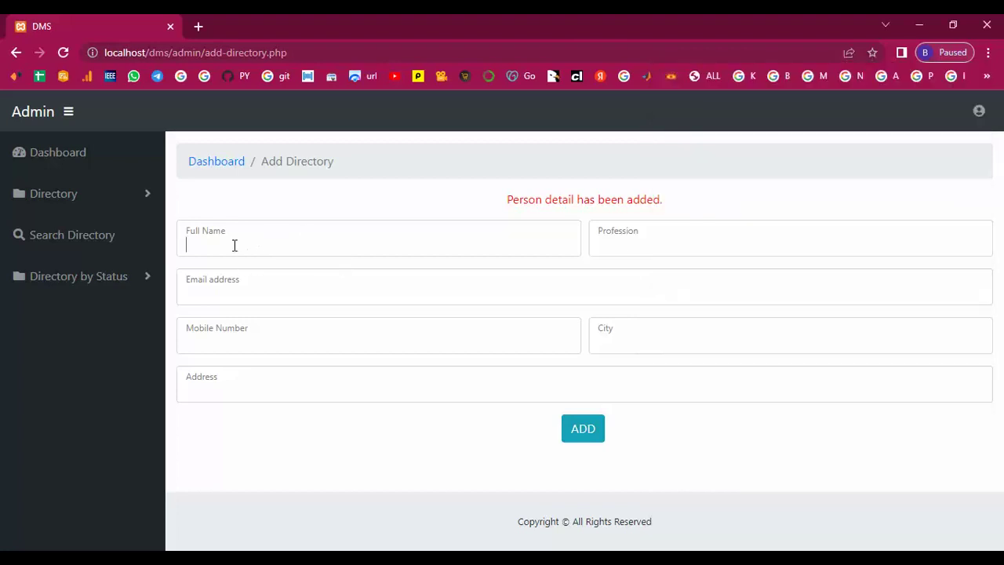
{"action": "left_click", "coordinate": [234, 245]}
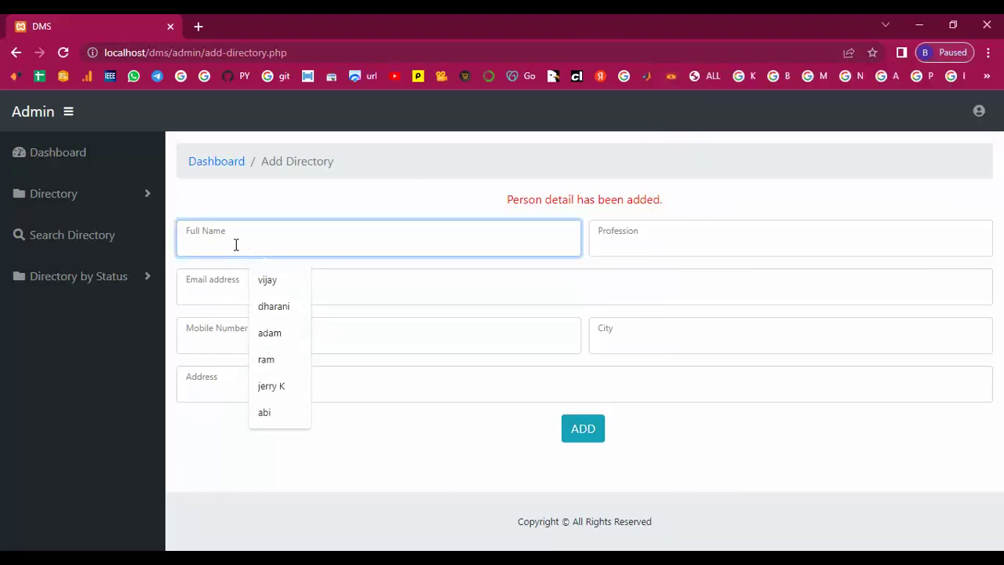
{"action": "key", "text": "ctrl+v"}
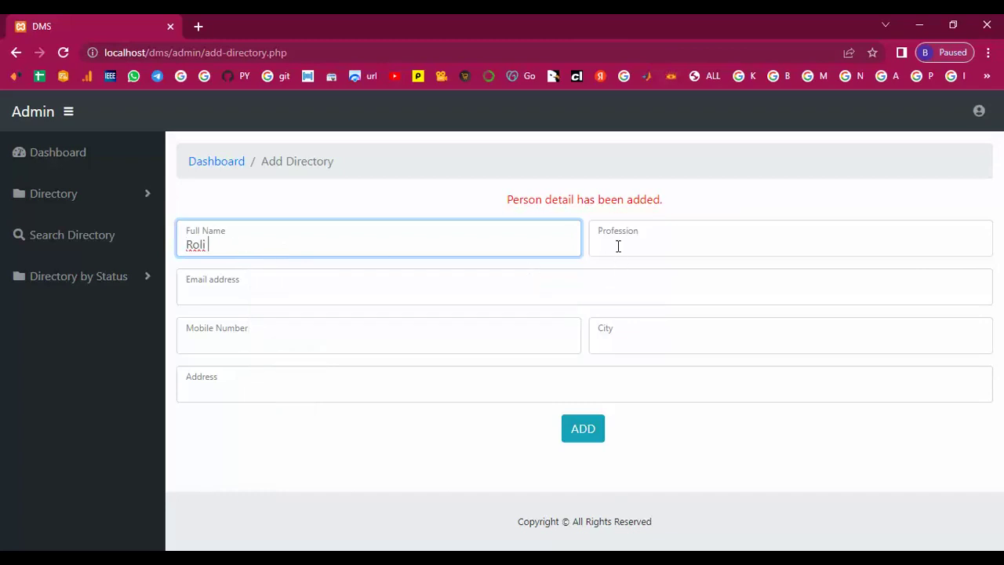
Step: Enter profession Leader plus the person's email address and mobile number
{"action": "left_click", "coordinate": [618, 245]}
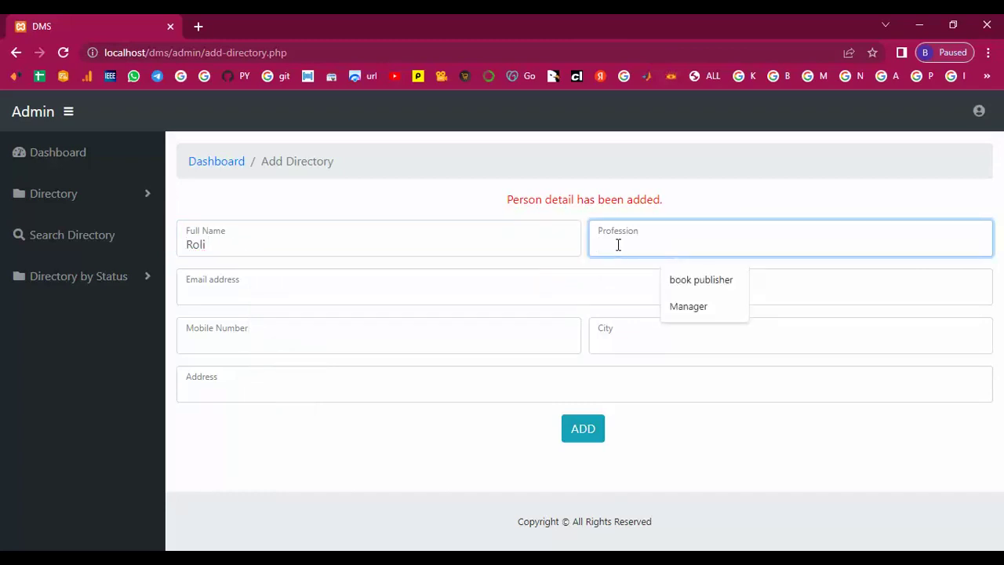
{"action": "type", "text": "Leader"}
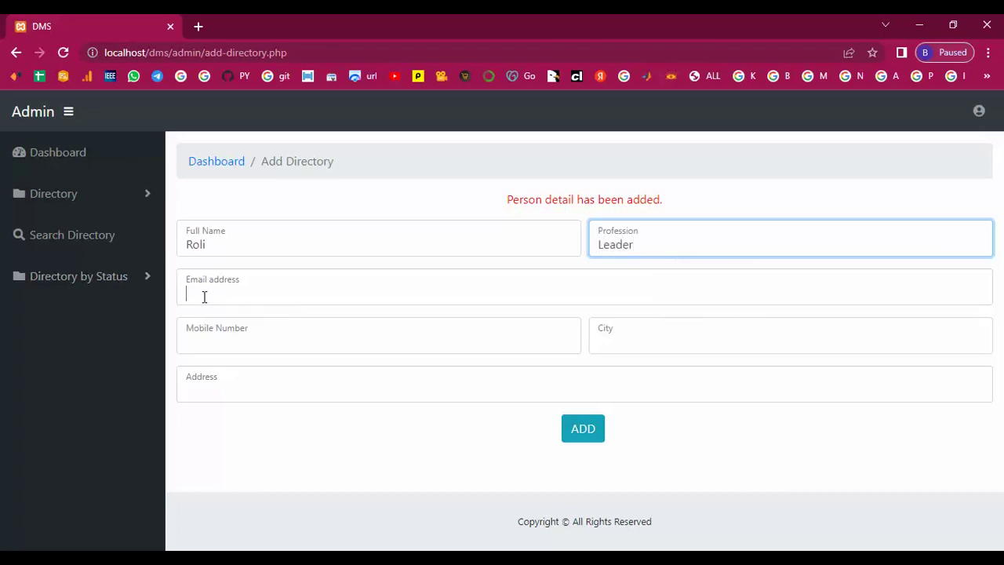
{"action": "left_click", "coordinate": [204, 295]}
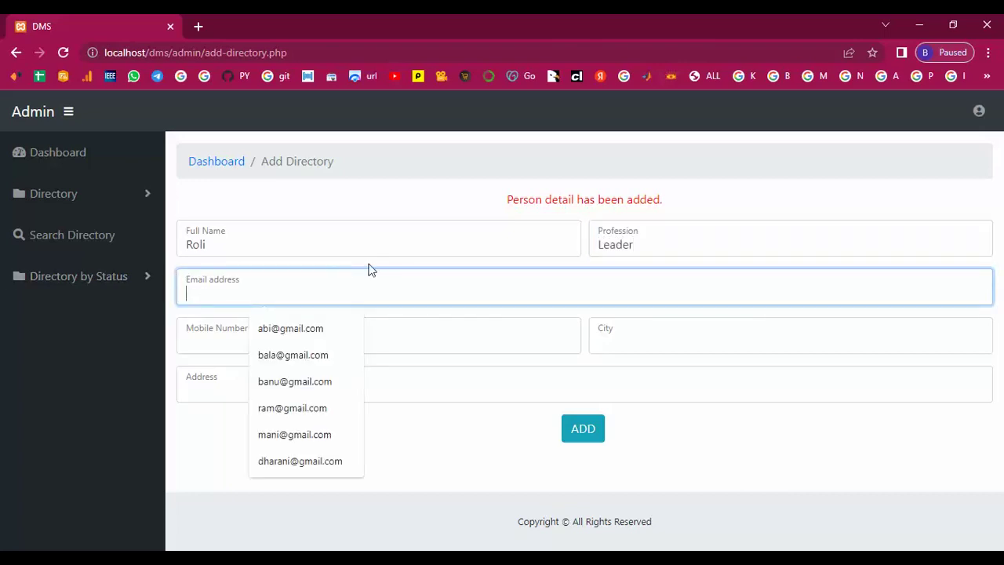
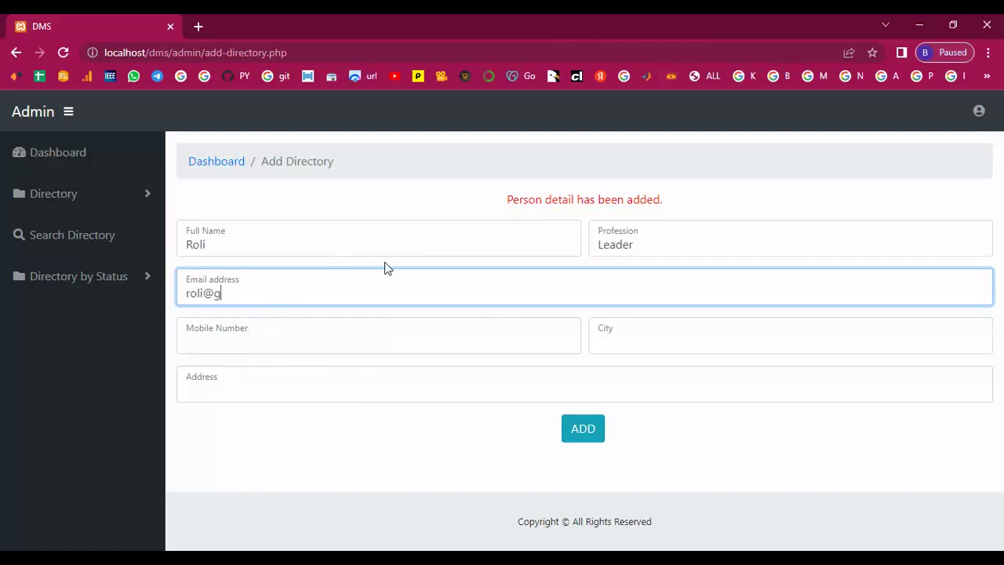
{"action": "left_click", "coordinate": [204, 341]}
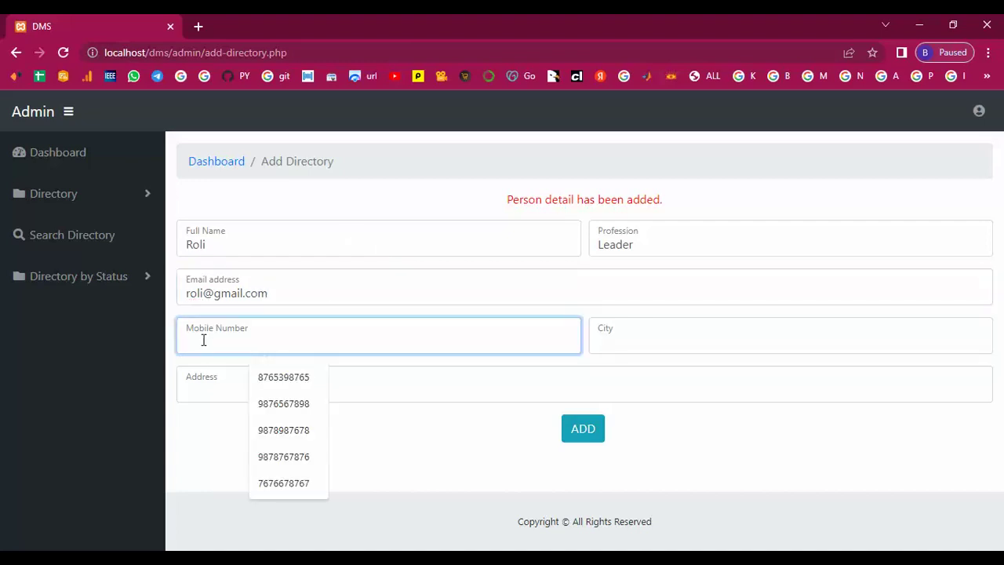
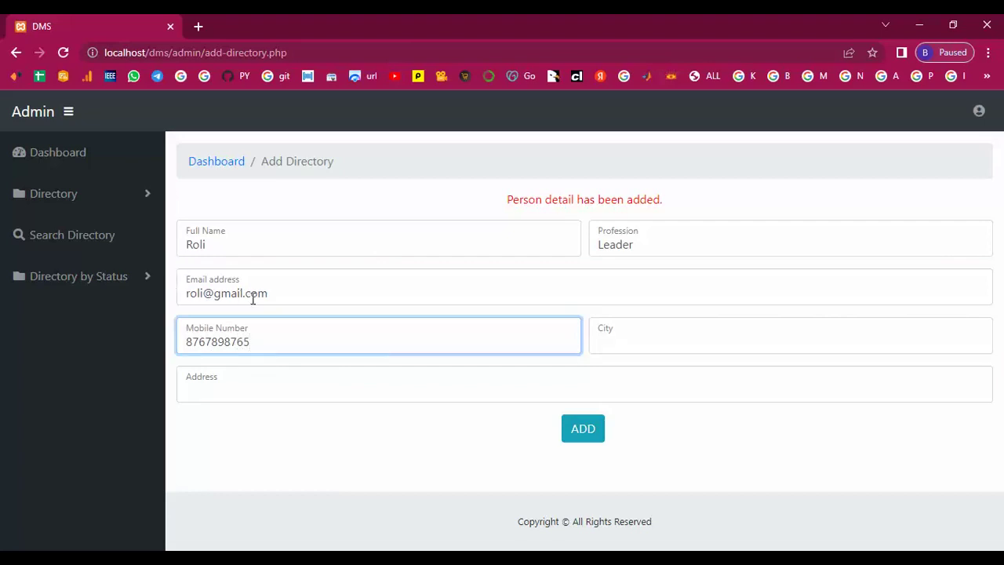
{"action": "left_click", "coordinate": [630, 338]}
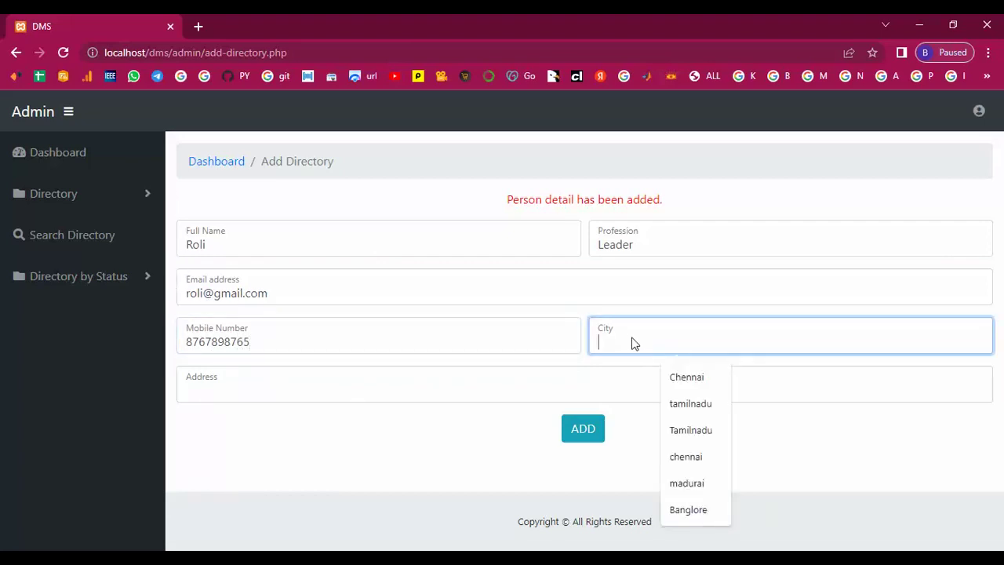
Step: Copy the city 'Hydrabad' from the current Notepad entry for the City field
{"action": "left_click", "coordinate": [518, 549]}
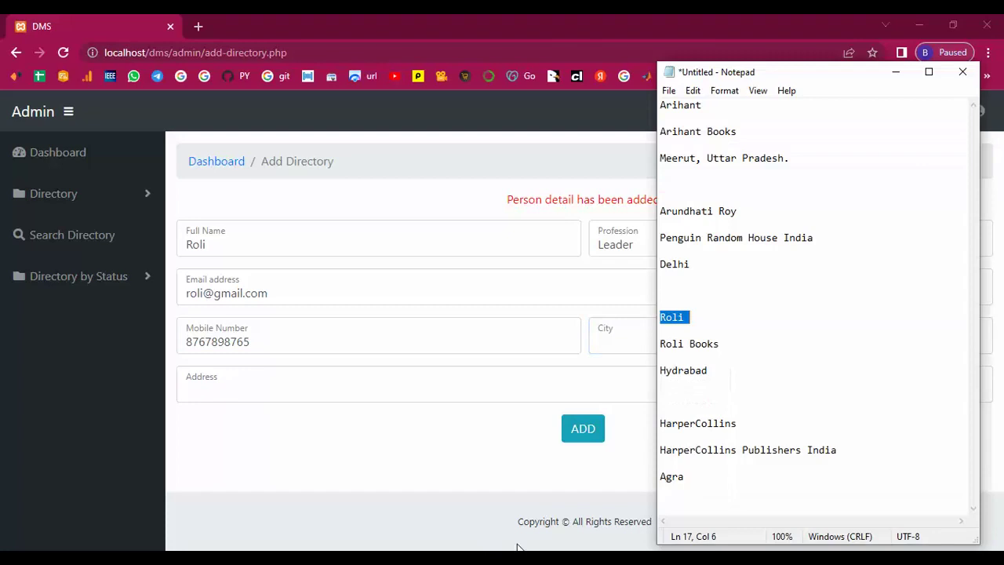
{"action": "left_click_drag", "start_coordinate": [662, 372], "coordinate": [724, 372]}
{"action": "right_click", "coordinate": [668, 374]}
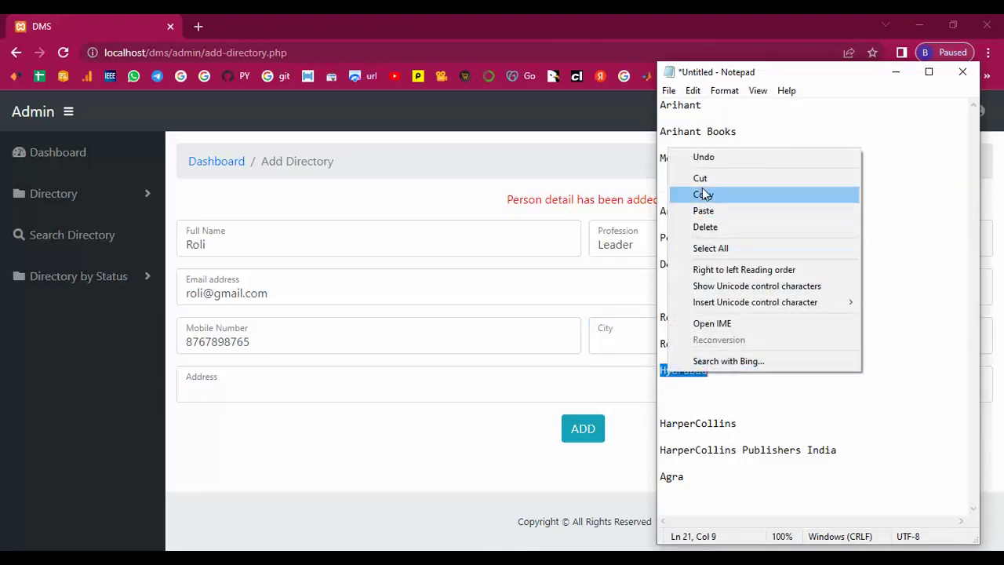
{"action": "left_click", "coordinate": [704, 195]}
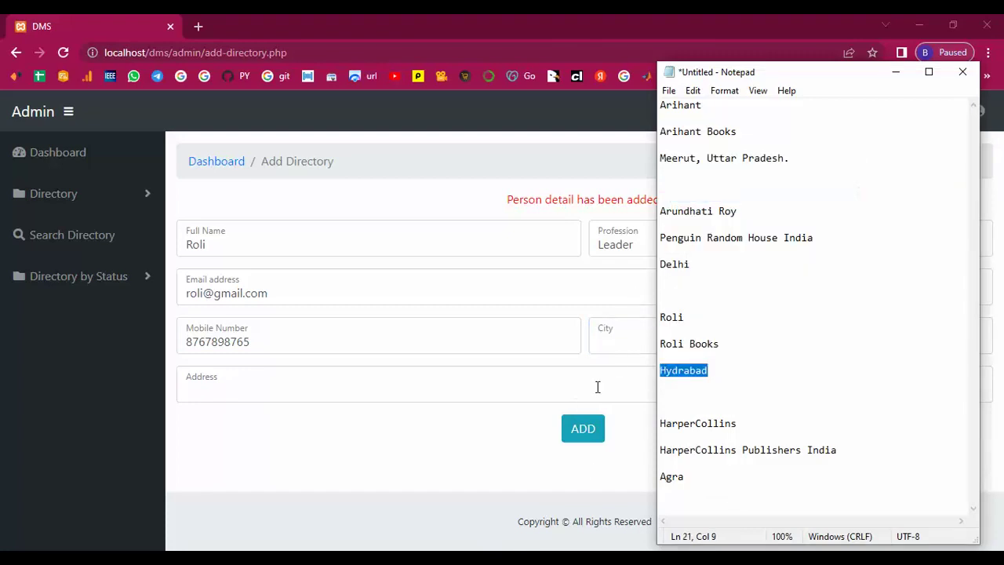
{"action": "right_click", "coordinate": [673, 374]}
{"action": "left_click", "coordinate": [706, 196]}
{"action": "left_click", "coordinate": [610, 346]}
Step: Enter Hydrabad as both City and Address and submit the third record
{"action": "key", "text": "ctrl+v"}
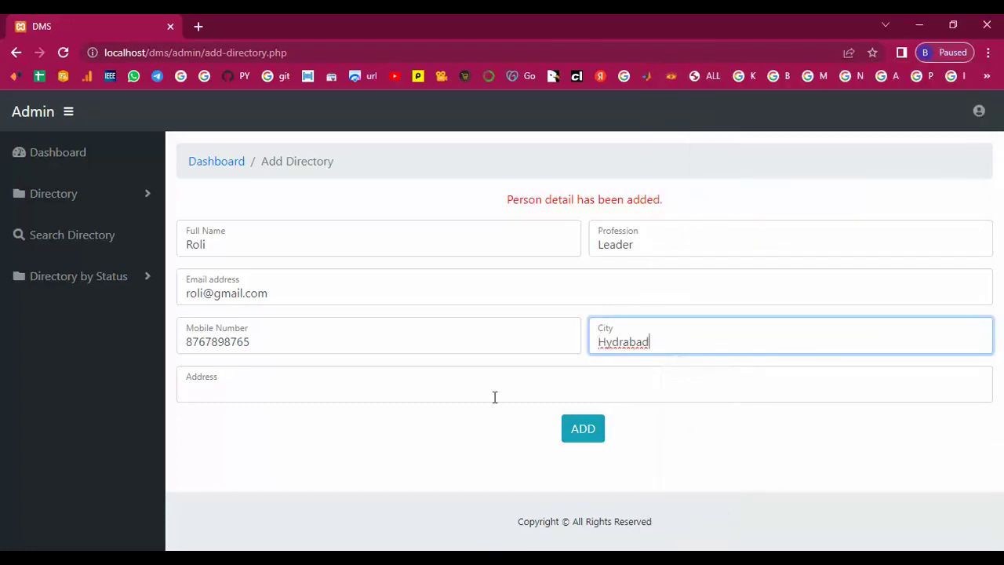
{"action": "left_click", "coordinate": [213, 391]}
{"action": "key", "text": "ctrl+v"}
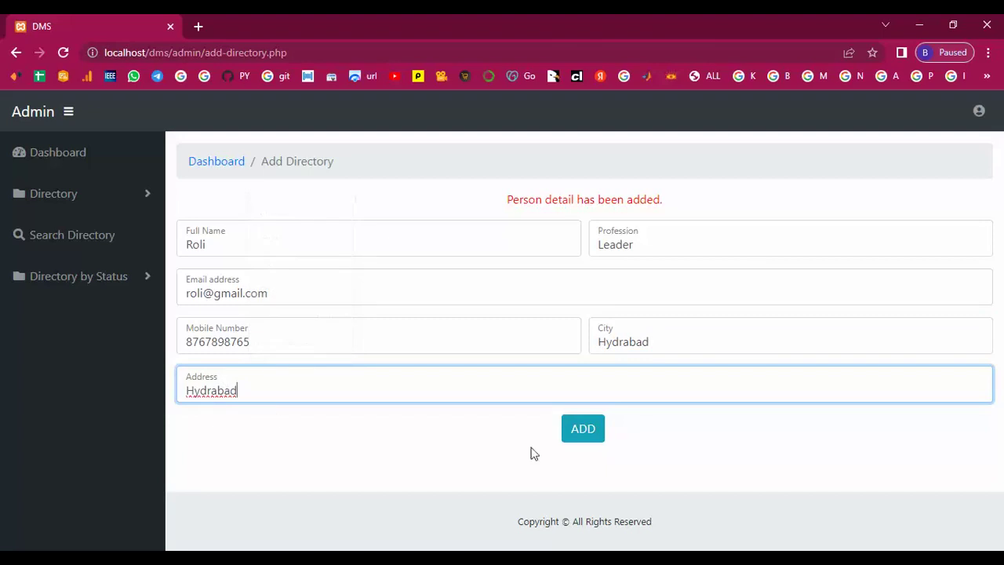
{"action": "left_click", "coordinate": [582, 427]}
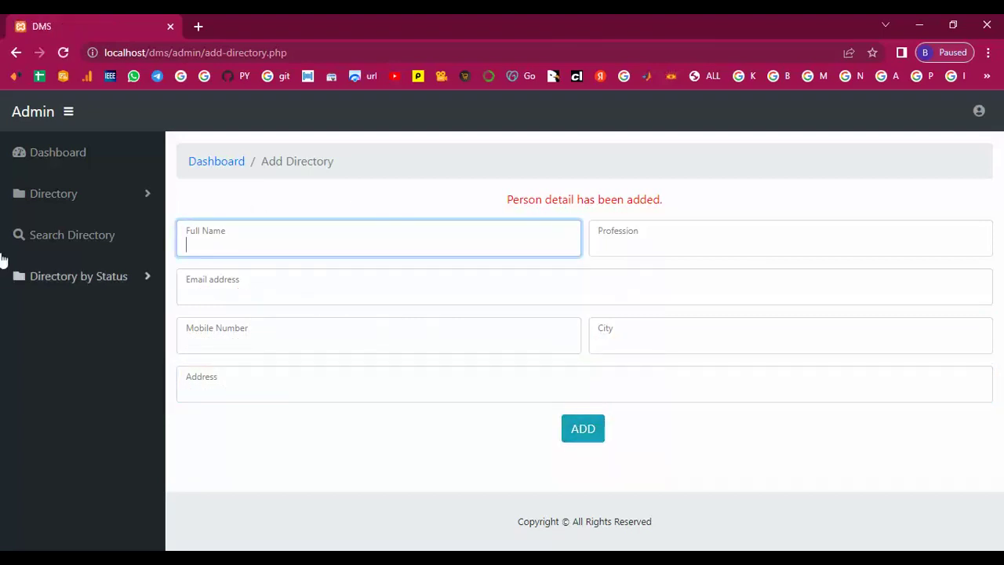
{"action": "left_click", "coordinate": [55, 201]}
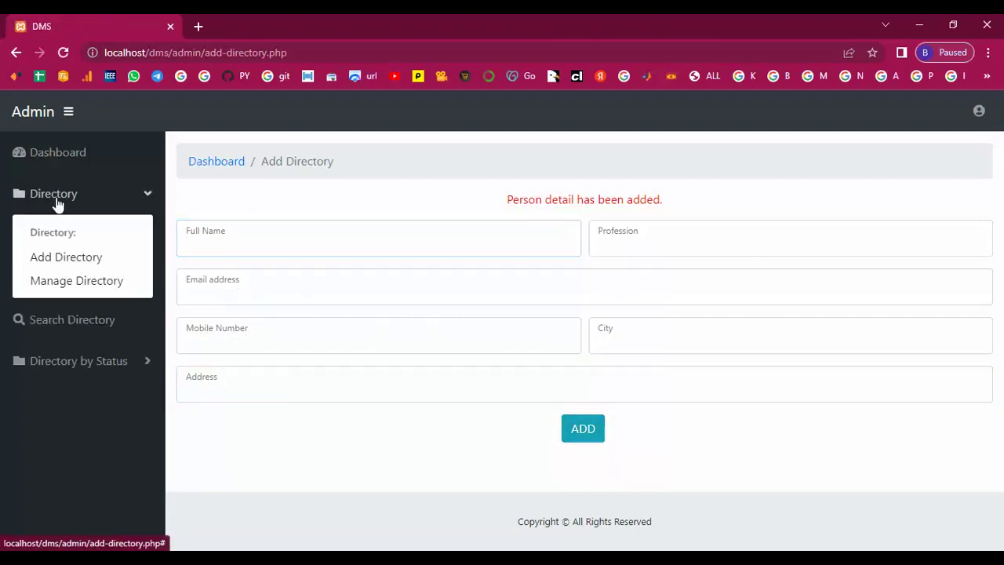
Step: Open the Manage Directory list and scroll through the first page of entries
{"action": "left_click", "coordinate": [79, 280]}
{"action": "scroll", "coordinate": [557, 382], "scroll_direction": "down", "scroll_amount": 1}
{"action": "scroll", "coordinate": [556, 382], "scroll_direction": "down", "scroll_amount": 2}
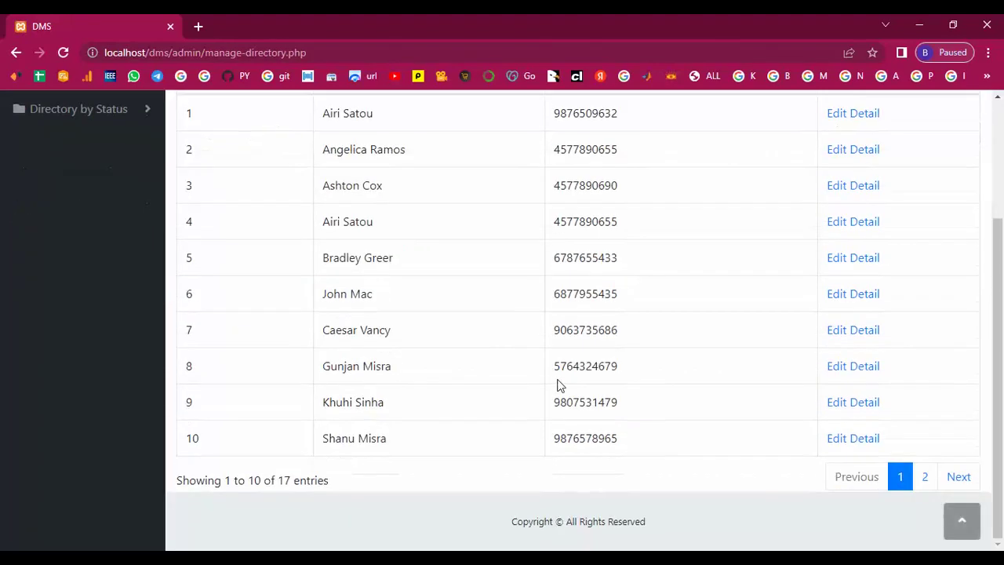
{"action": "scroll", "coordinate": [384, 459], "scroll_direction": "up", "scroll_amount": 2}
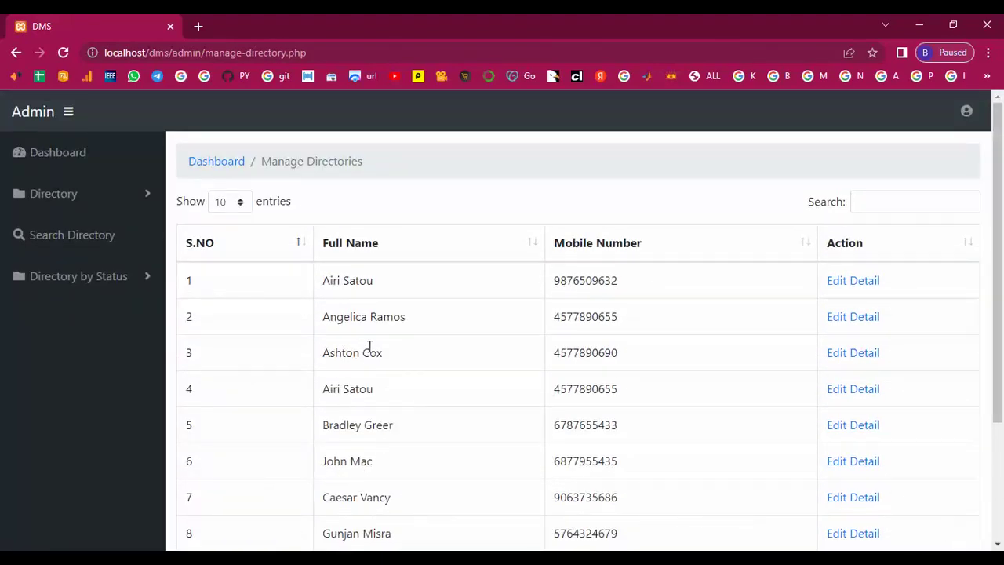
{"action": "scroll", "coordinate": [406, 410], "scroll_direction": "down", "scroll_amount": 2}
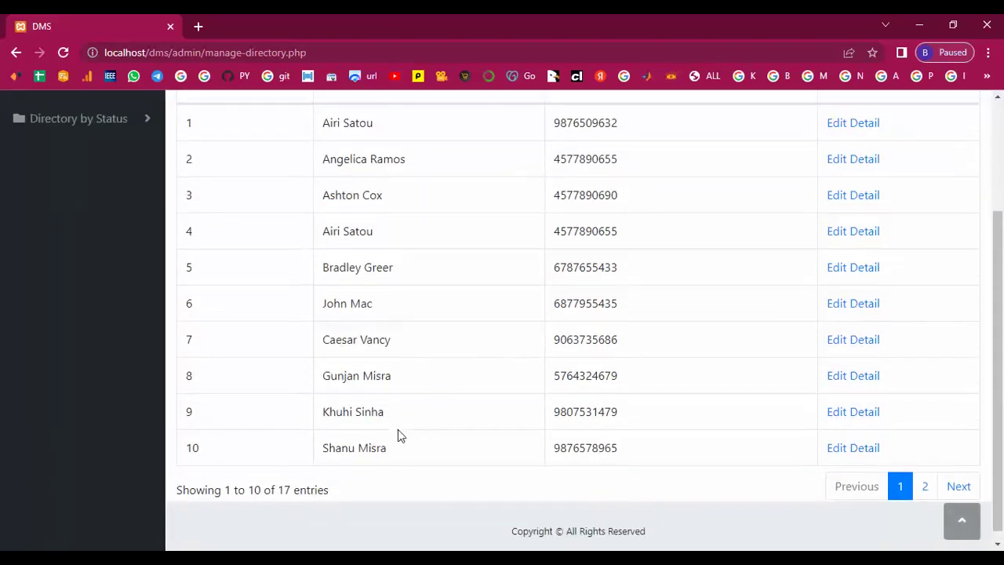
{"action": "scroll", "coordinate": [400, 432], "scroll_direction": "up", "scroll_amount": 2}
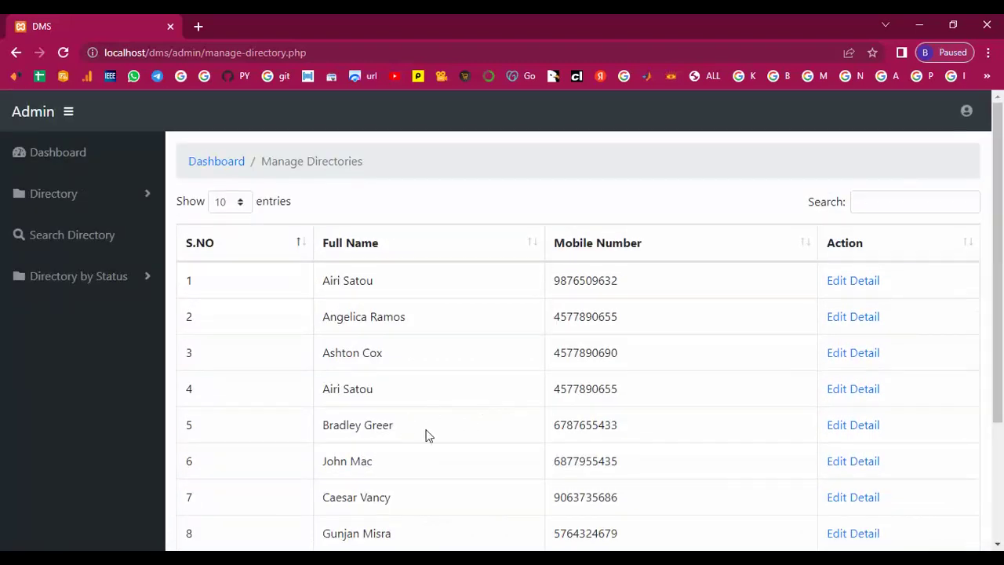
{"action": "scroll", "coordinate": [408, 438], "scroll_direction": "down", "scroll_amount": 2}
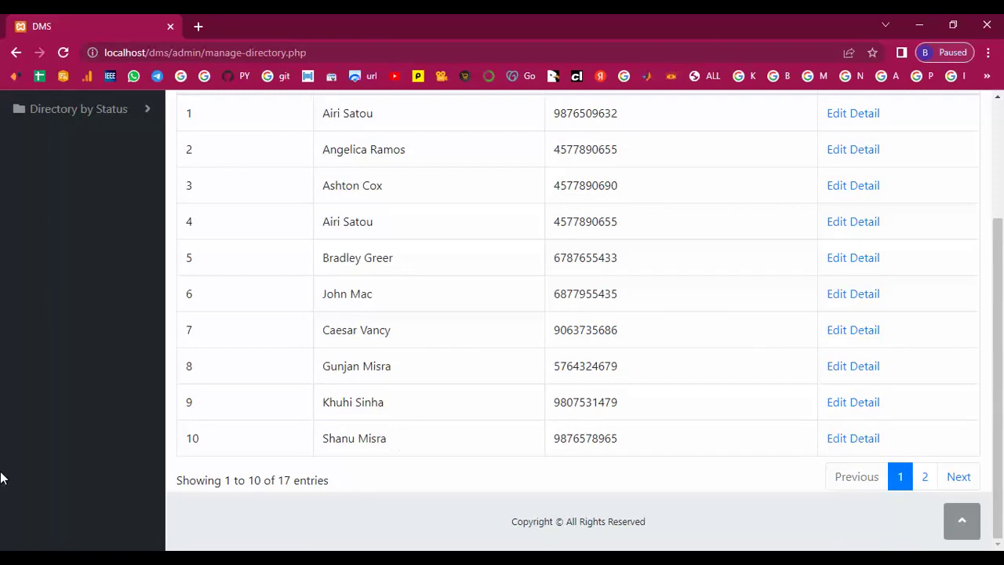
{"action": "scroll", "coordinate": [370, 415], "scroll_direction": "up", "scroll_amount": 2}
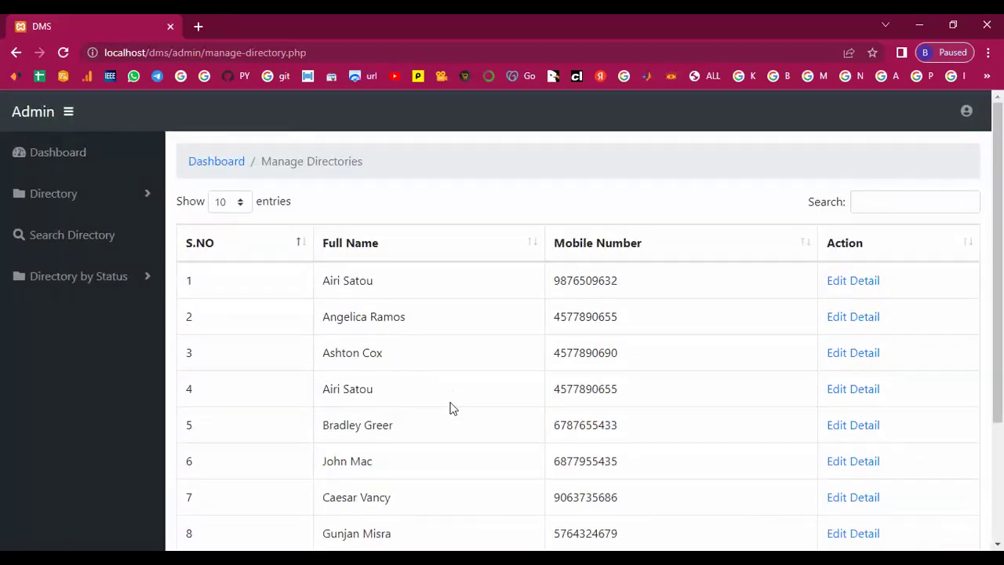
{"action": "scroll", "coordinate": [452, 408], "scroll_direction": "down", "scroll_amount": 2}
{"action": "scroll", "coordinate": [68, 291], "scroll_direction": "up", "scroll_amount": 2}
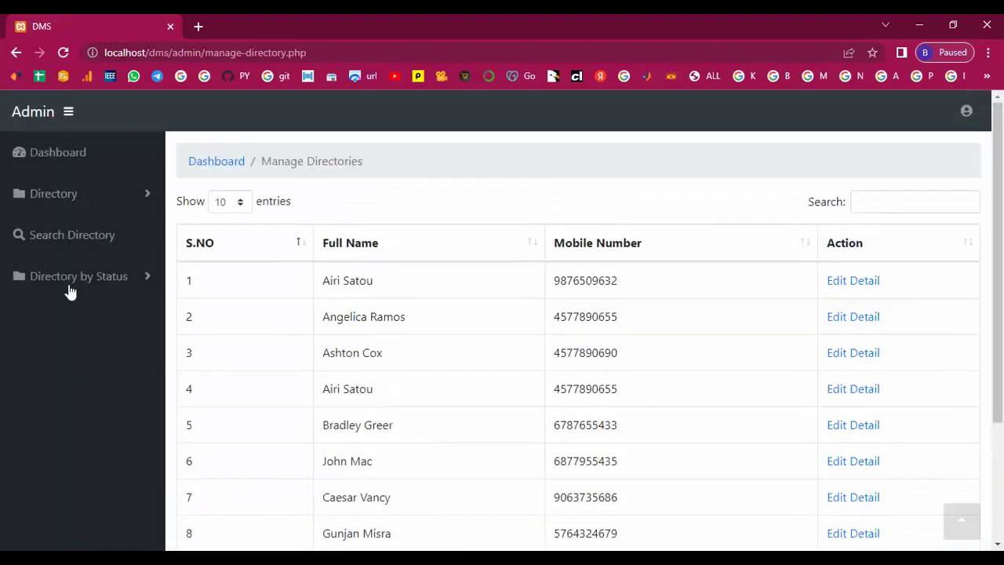
{"action": "scroll", "coordinate": [301, 361], "scroll_direction": "down", "scroll_amount": 2}
Step: Review the names on page 2 of the entries, then go to Search Directory
{"action": "left_click", "coordinate": [927, 481]}
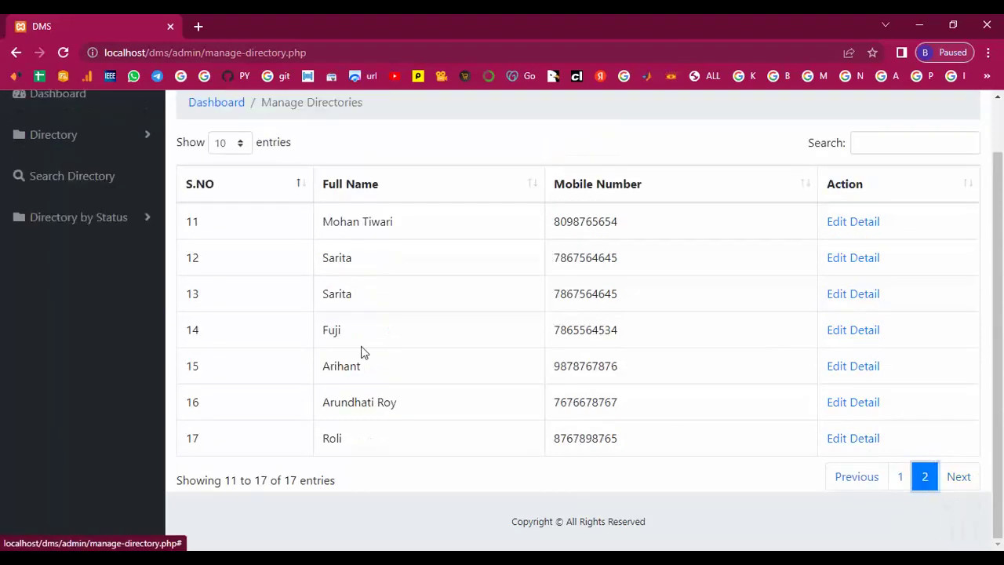
{"action": "left_click_drag", "start_coordinate": [320, 372], "coordinate": [325, 403]}
{"action": "left_click", "coordinate": [329, 436]}
{"action": "left_click_drag", "start_coordinate": [321, 293], "coordinate": [350, 291]}
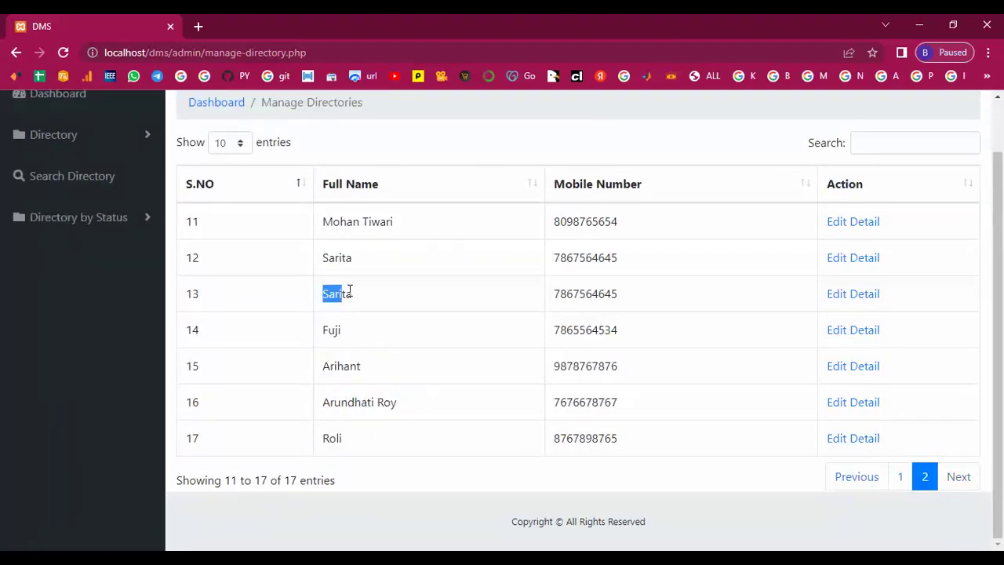
{"action": "left_click_drag", "start_coordinate": [321, 221], "coordinate": [394, 223]}
{"action": "left_click", "coordinate": [408, 288]}
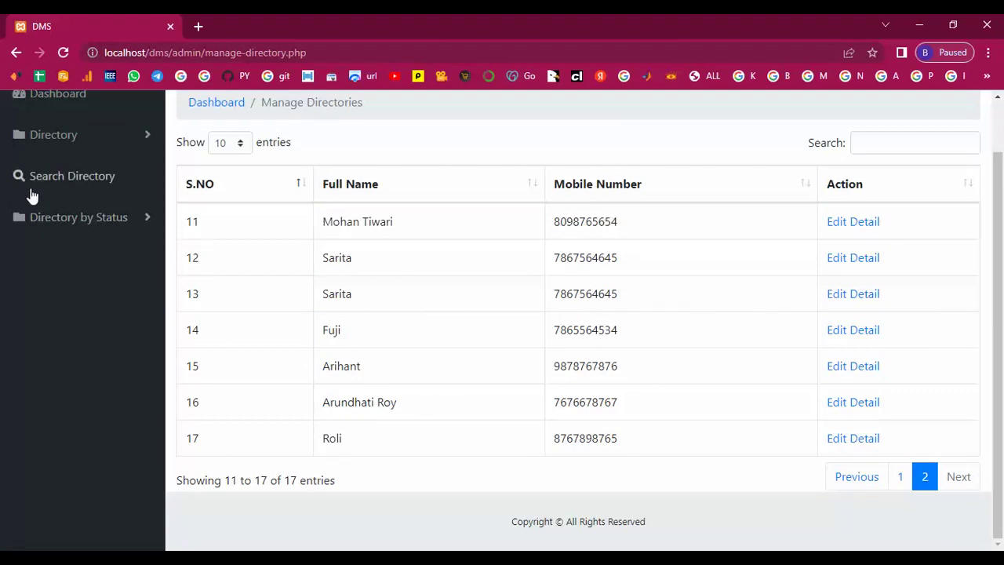
{"action": "left_click", "coordinate": [50, 178]}
Step: On the Search Directory page, copy the contact's name from the notes
{"action": "left_click", "coordinate": [50, 196]}
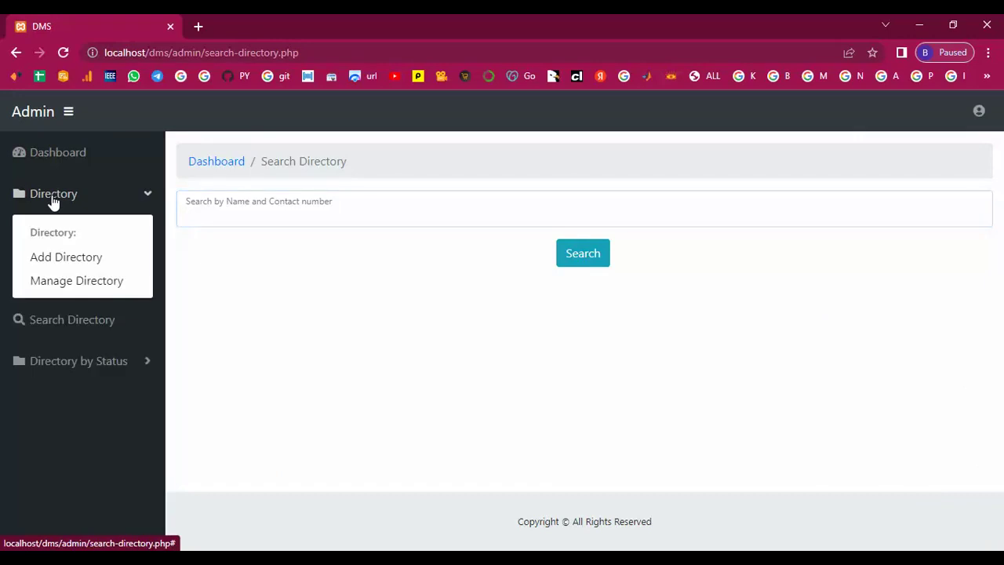
{"action": "left_click", "coordinate": [63, 283]}
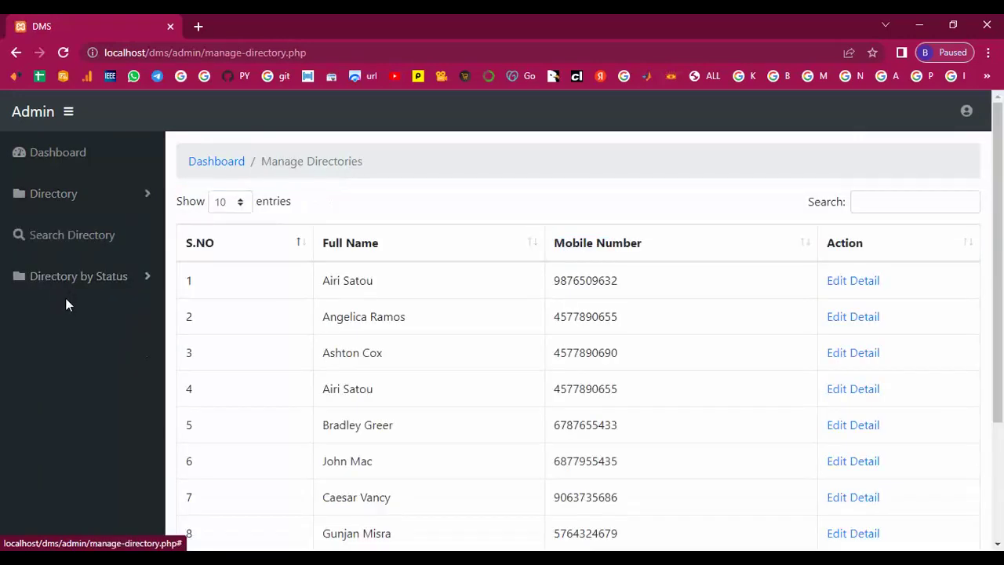
{"action": "left_click", "coordinate": [61, 240]}
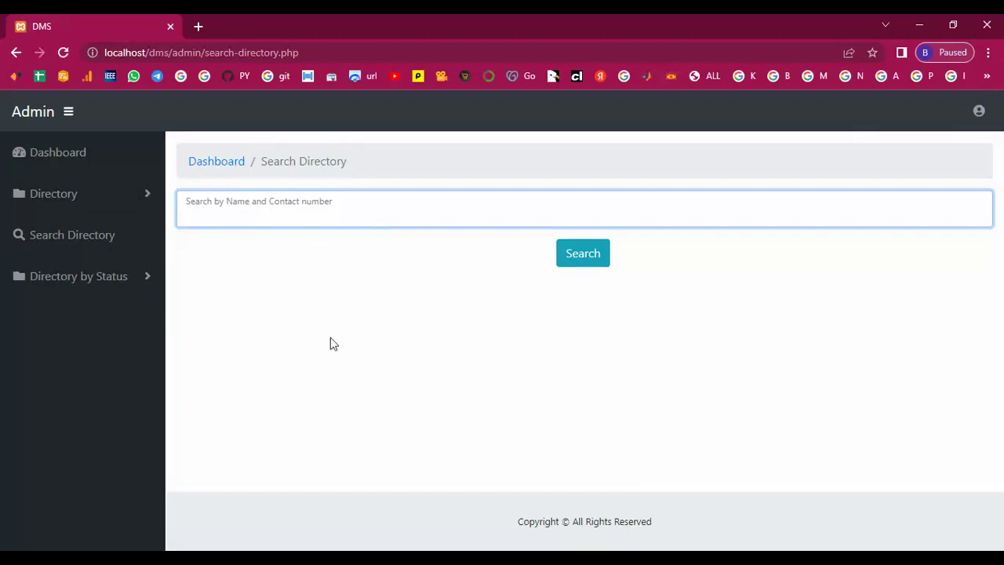
{"action": "key", "text": "alt+Tab"}
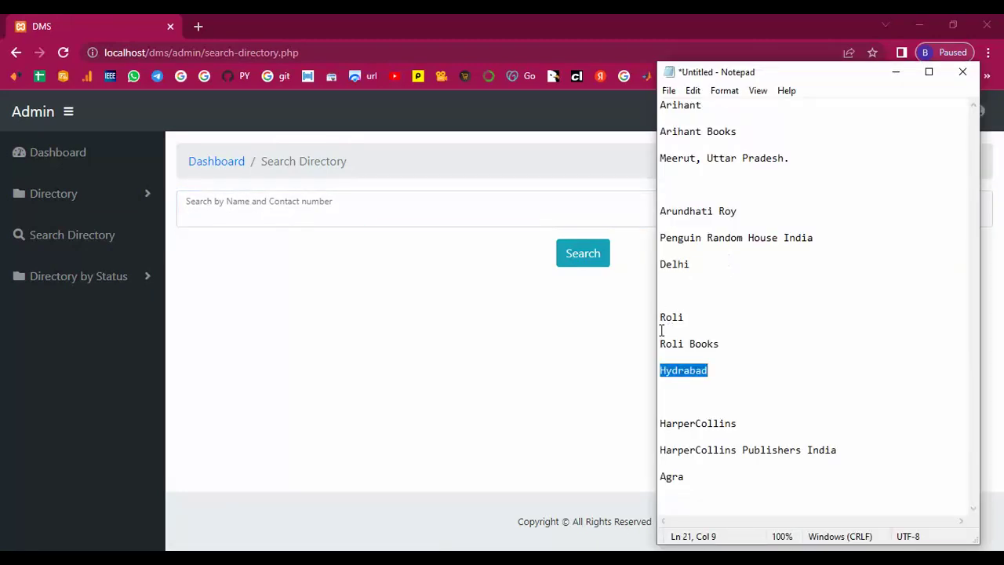
{"action": "left_click_drag", "start_coordinate": [662, 317], "coordinate": [690, 317]}
{"action": "right_click", "coordinate": [680, 320]}
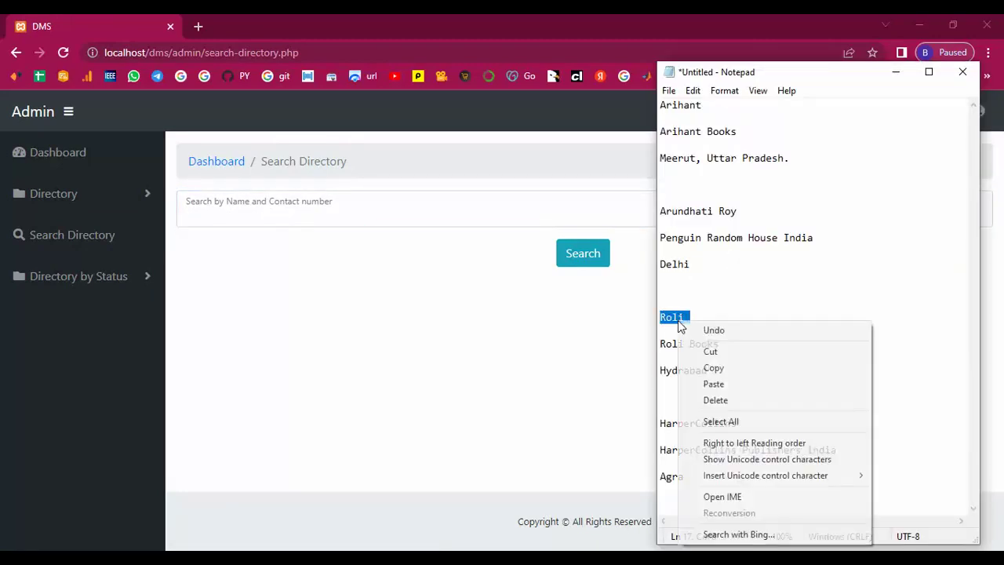
{"action": "left_click", "coordinate": [710, 368]}
Step: Search the directory for that name and open the matching record in Edit Directory
{"action": "right_click", "coordinate": [242, 212]}
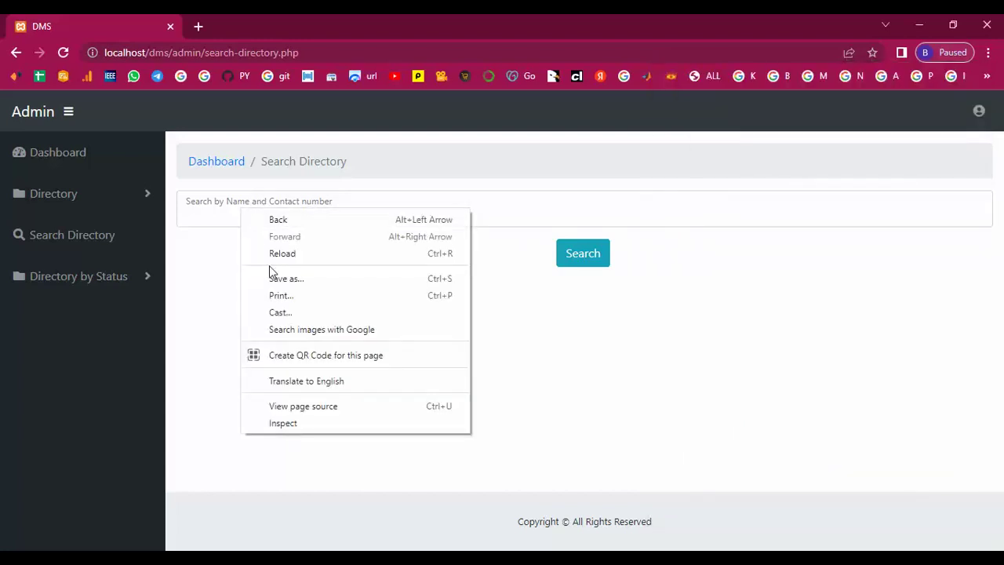
{"action": "left_click", "coordinate": [210, 219]}
{"action": "right_click", "coordinate": [209, 224]}
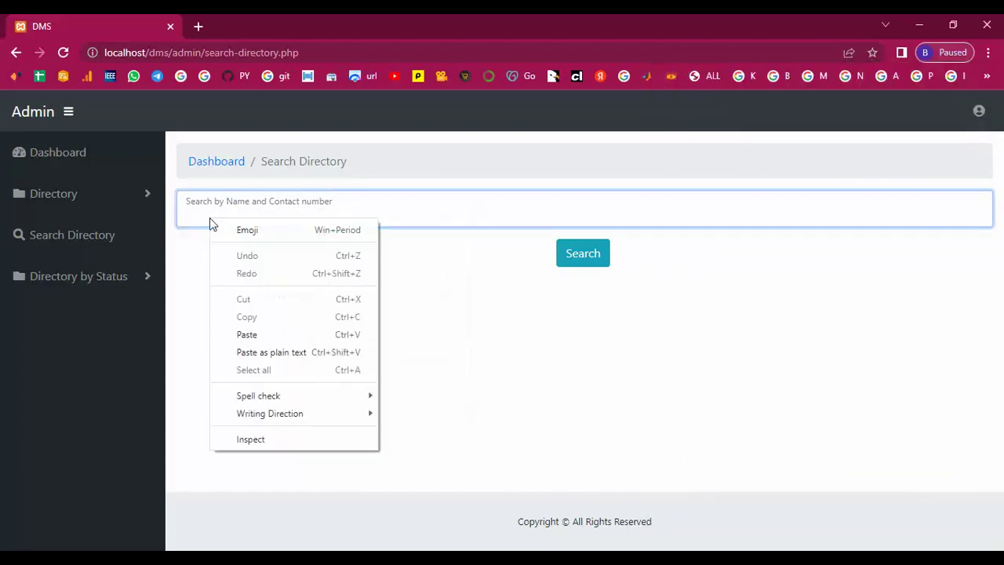
{"action": "left_click", "coordinate": [243, 335]}
{"action": "left_click", "coordinate": [572, 259]}
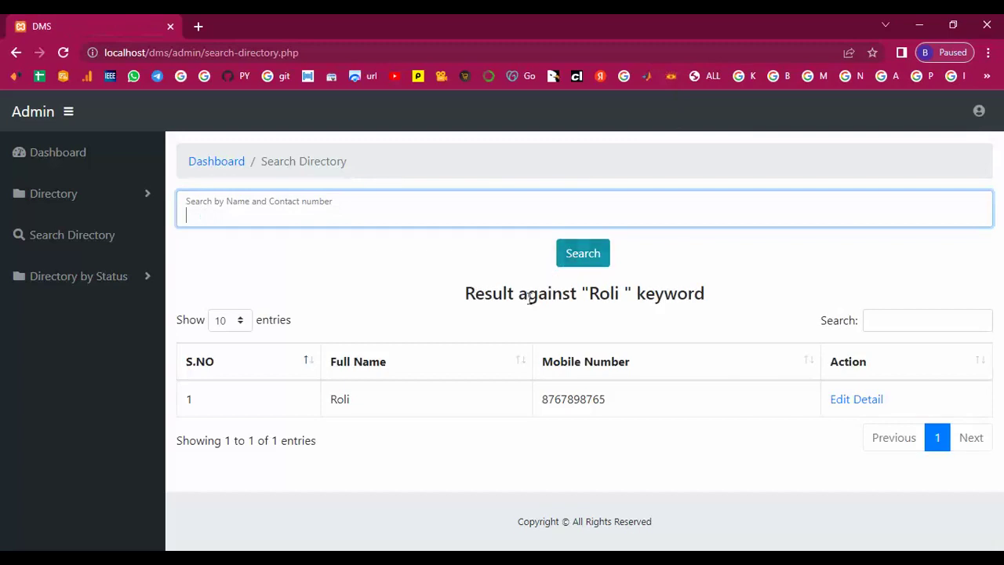
{"action": "left_click", "coordinate": [858, 404]}
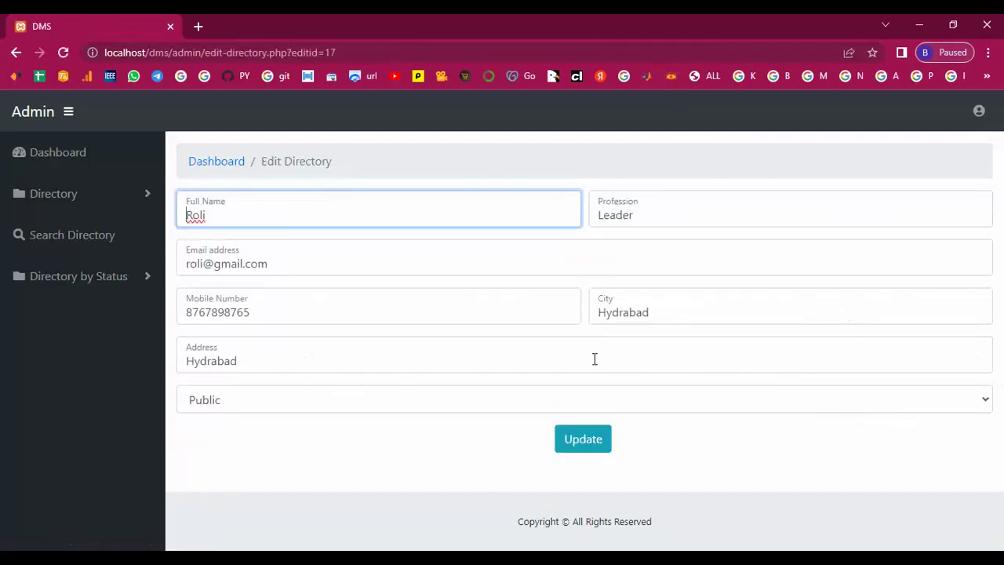
Step: Save the record with a surname appended to Full Name, then return to Search Directory
{"action": "left_click", "coordinate": [588, 447]}
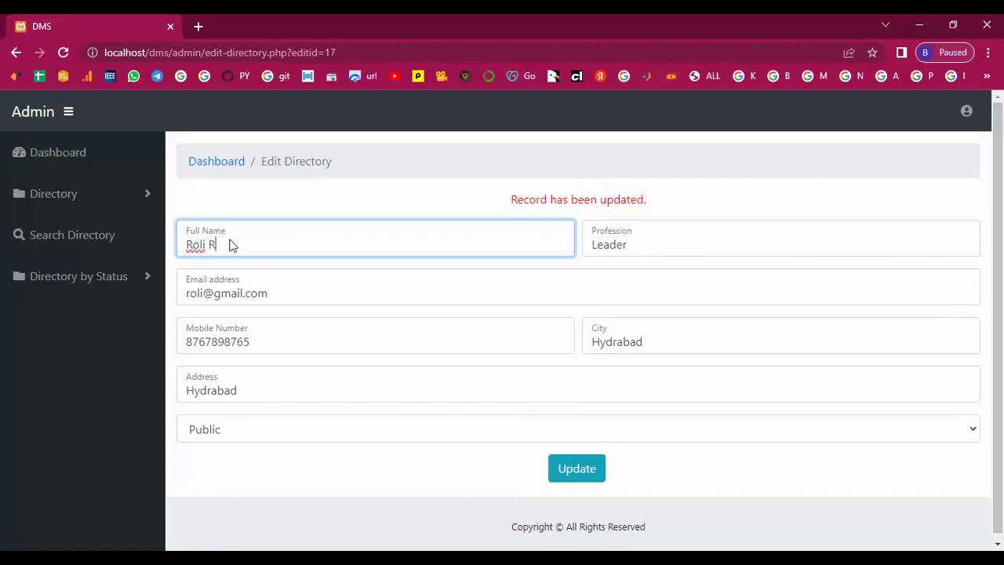
{"action": "left_click", "coordinate": [558, 463]}
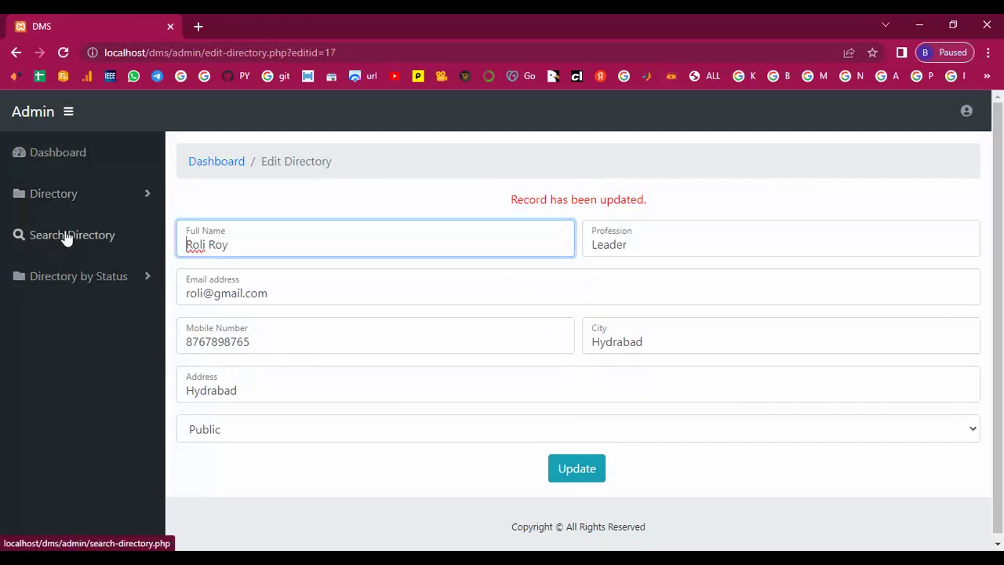
{"action": "left_click", "coordinate": [67, 238]}
{"action": "left_click", "coordinate": [47, 196]}
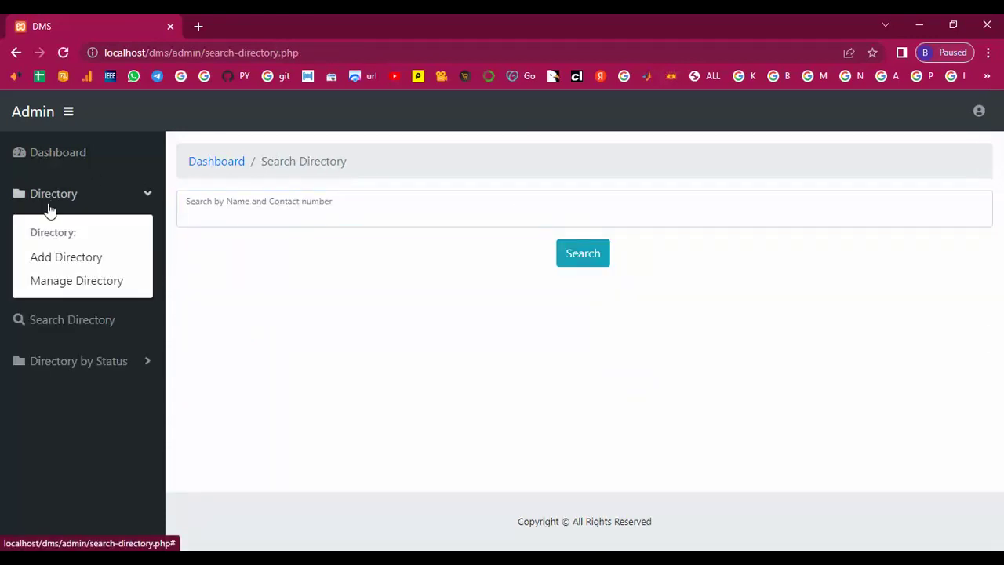
Step: Show the All Records list under Directory by Status and scroll through its entries
{"action": "left_click", "coordinate": [77, 281]}
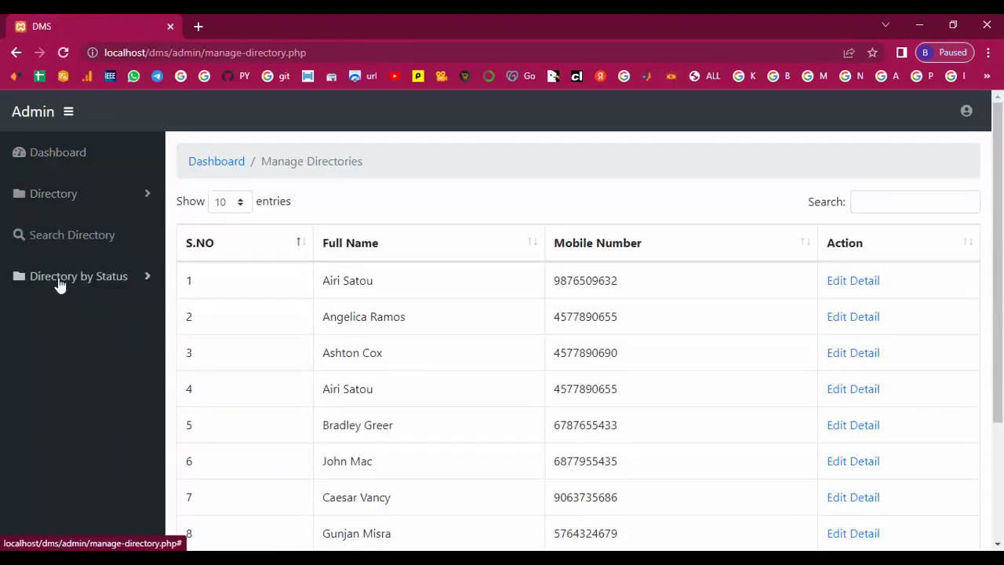
{"action": "left_click", "coordinate": [60, 282]}
{"action": "left_click", "coordinate": [54, 317]}
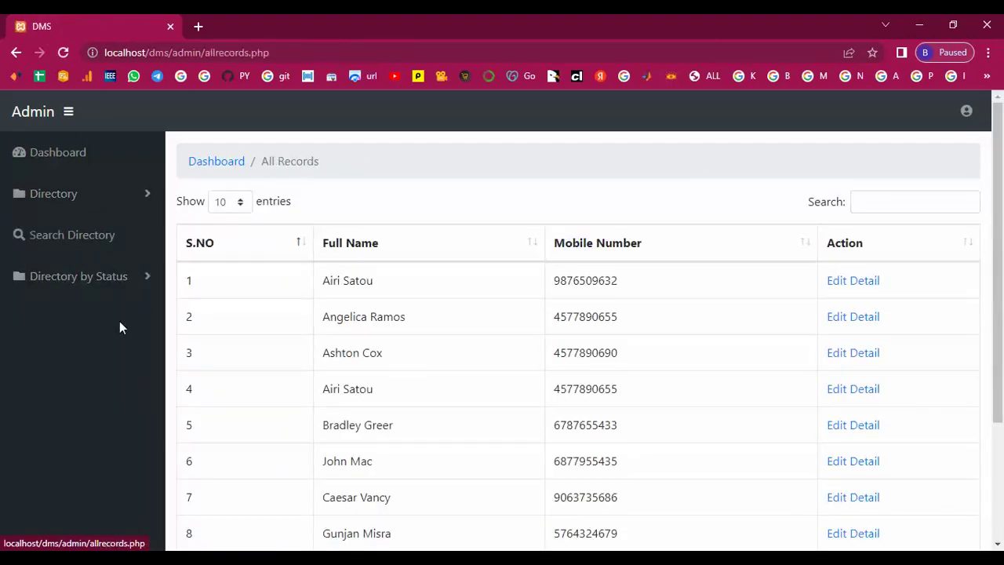
{"action": "scroll", "coordinate": [506, 364], "scroll_direction": "down", "scroll_amount": 1}
{"action": "scroll", "coordinate": [506, 363], "scroll_direction": "down", "scroll_amount": 3}
{"action": "scroll", "coordinate": [507, 363], "scroll_direction": "up", "scroll_amount": 4}
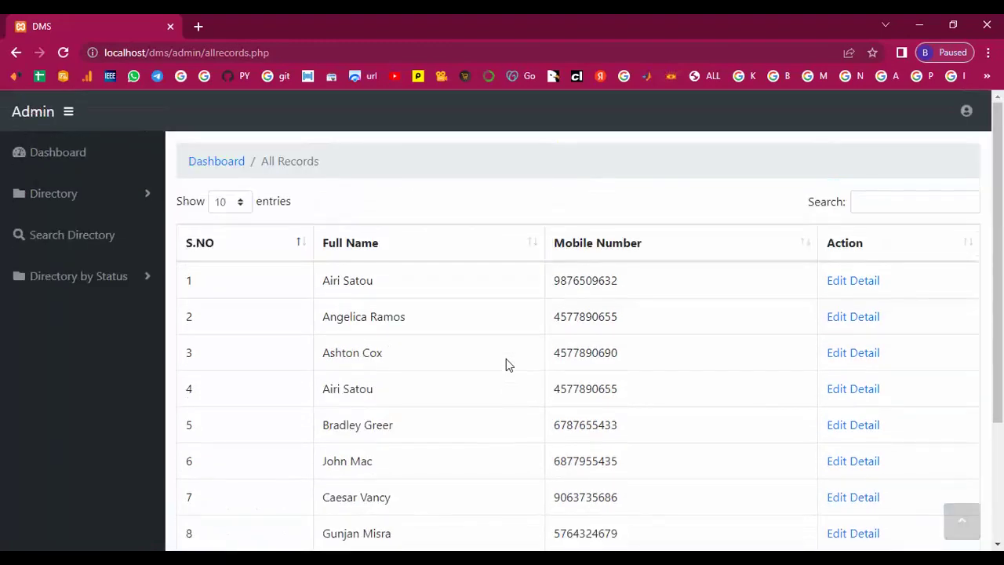
Step: Filter the directory to Private records only
{"action": "left_click", "coordinate": [72, 279]}
{"action": "left_click", "coordinate": [53, 339]}
{"action": "scroll", "coordinate": [442, 348], "scroll_direction": "down", "scroll_amount": 1}
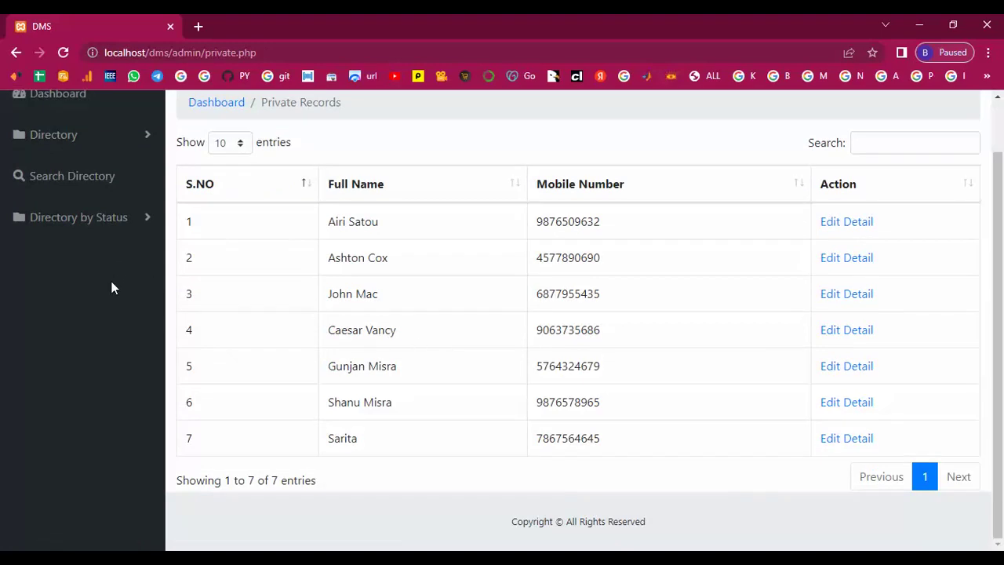
Step: Switch to Public records and reload the list, which shows 9 entries
{"action": "left_click", "coordinate": [63, 217]}
{"action": "left_click", "coordinate": [61, 302]}
{"action": "scroll", "coordinate": [466, 419], "scroll_direction": "down", "scroll_amount": 2}
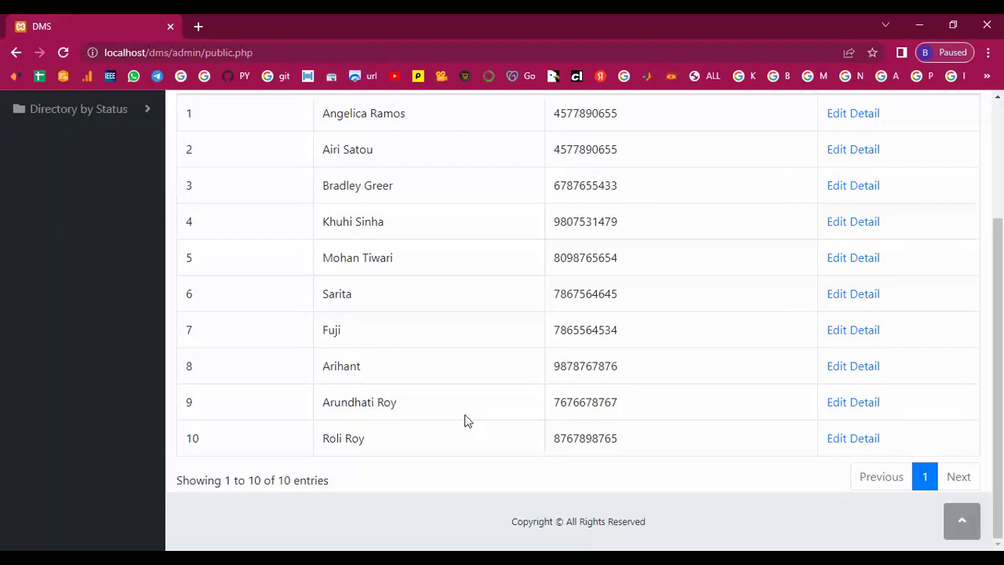
{"action": "scroll", "coordinate": [455, 419], "scroll_direction": "up", "scroll_amount": 2}
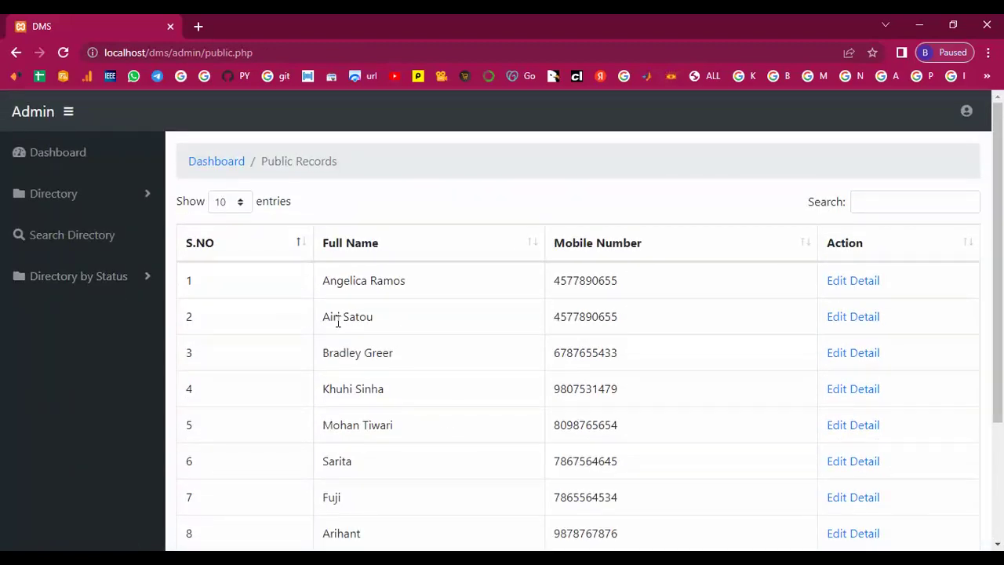
{"action": "scroll", "coordinate": [464, 408], "scroll_direction": "down", "scroll_amount": 2}
{"action": "scroll", "coordinate": [164, 392], "scroll_direction": "up", "scroll_amount": 2}
{"action": "scroll", "coordinate": [166, 390], "scroll_direction": "down", "scroll_amount": 2}
{"action": "left_click", "coordinate": [63, 53]}
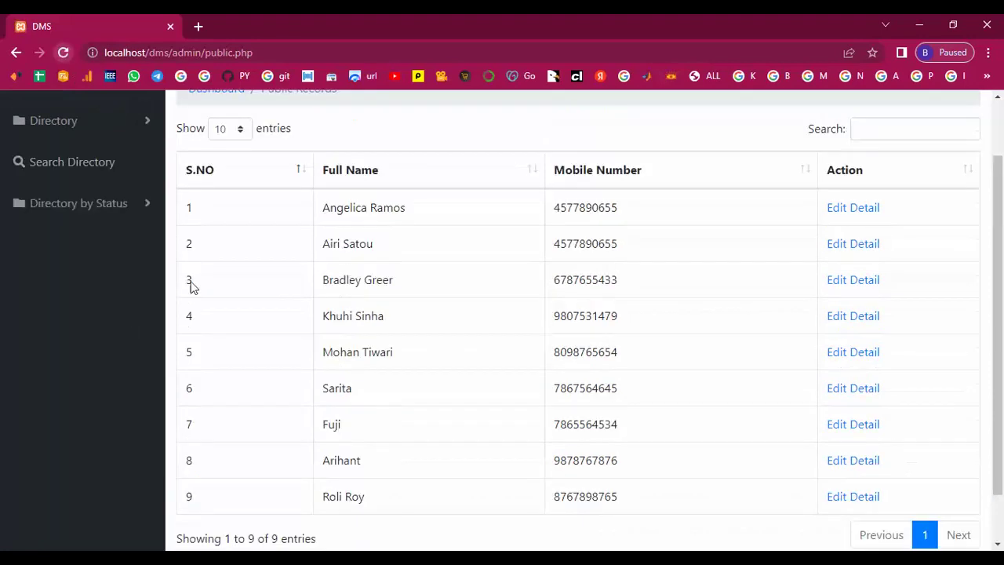
{"action": "scroll", "coordinate": [213, 322], "scroll_direction": "down", "scroll_amount": 2}
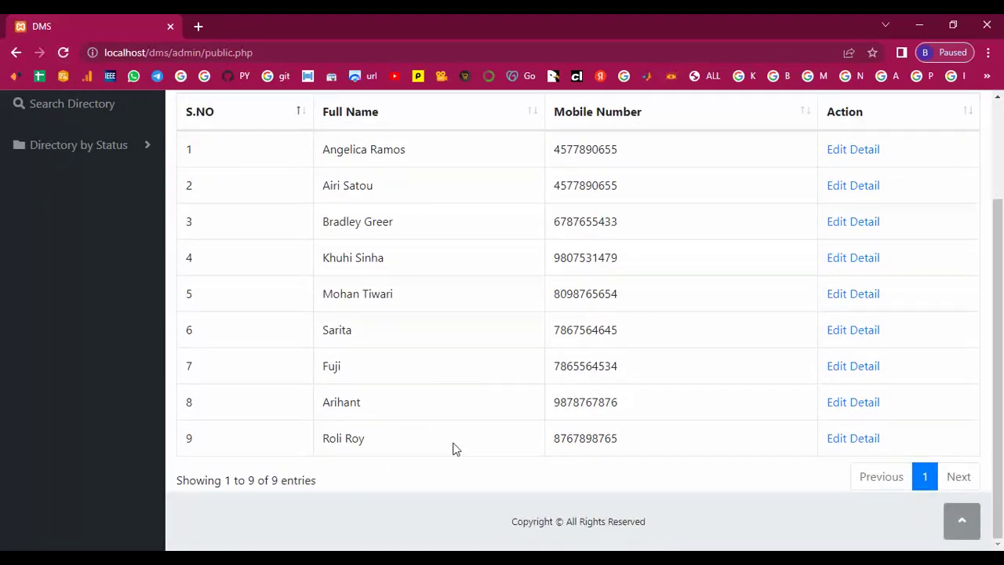
{"action": "scroll", "coordinate": [455, 447], "scroll_direction": "up", "scroll_amount": 2}
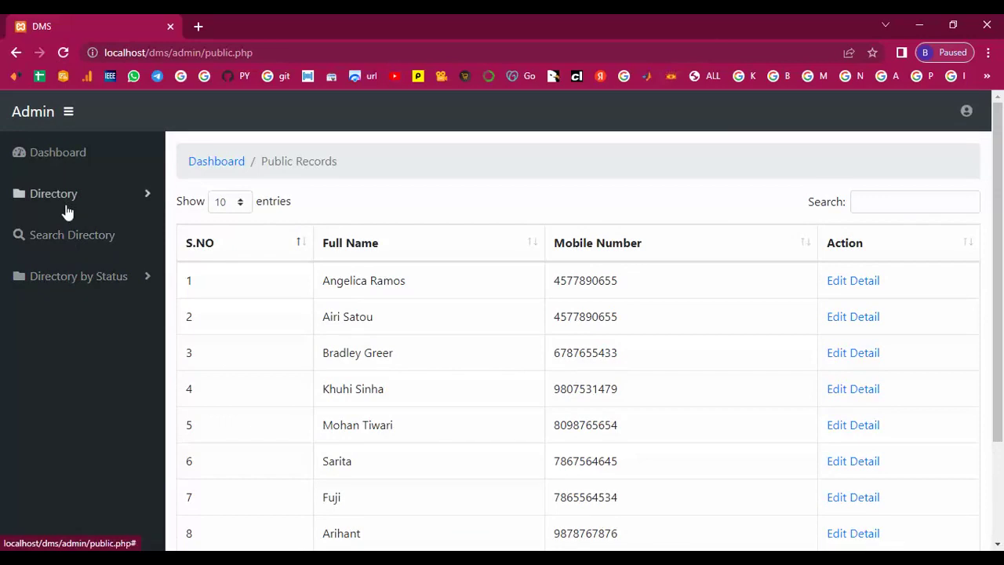
Step: Return to the 8-entry Private Records list
{"action": "left_click", "coordinate": [79, 283]}
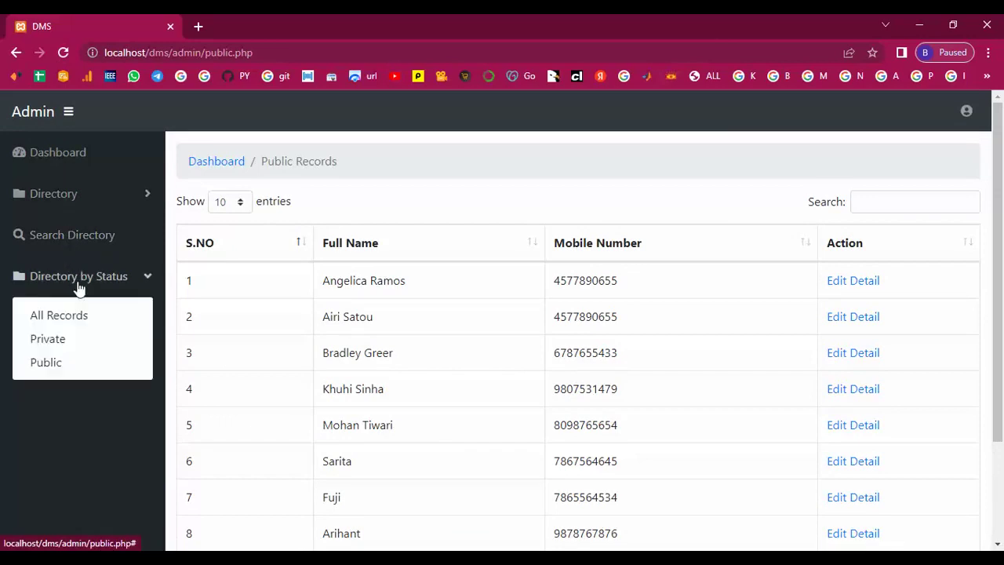
{"action": "scroll", "coordinate": [79, 287], "scroll_direction": "down", "scroll_amount": 1}
{"action": "left_click", "coordinate": [50, 266]}
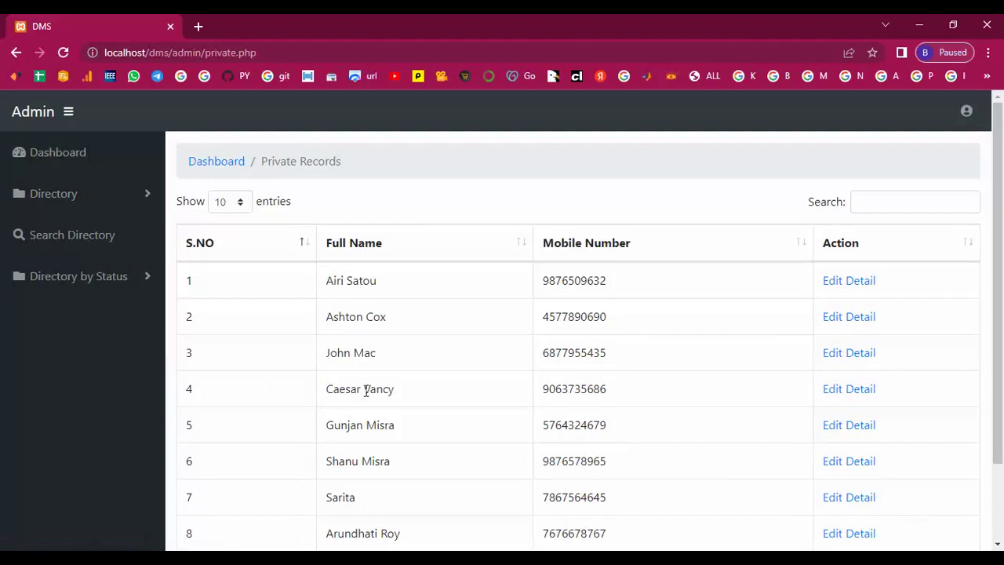
{"action": "scroll", "coordinate": [366, 392], "scroll_direction": "down", "scroll_amount": 1}
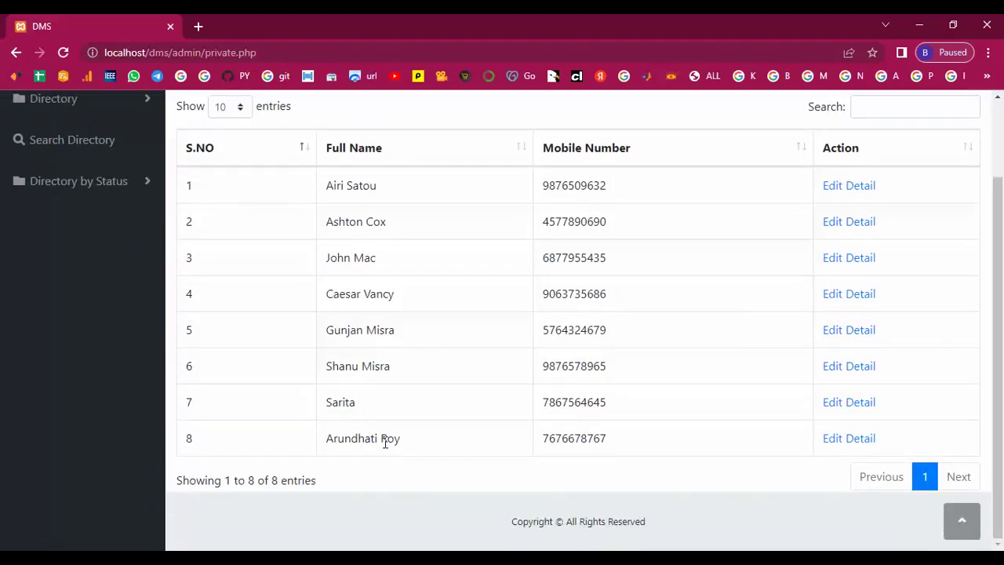
Step: View private entry 8's details, then open a public record's Edit Detail page
{"action": "left_click", "coordinate": [836, 442]}
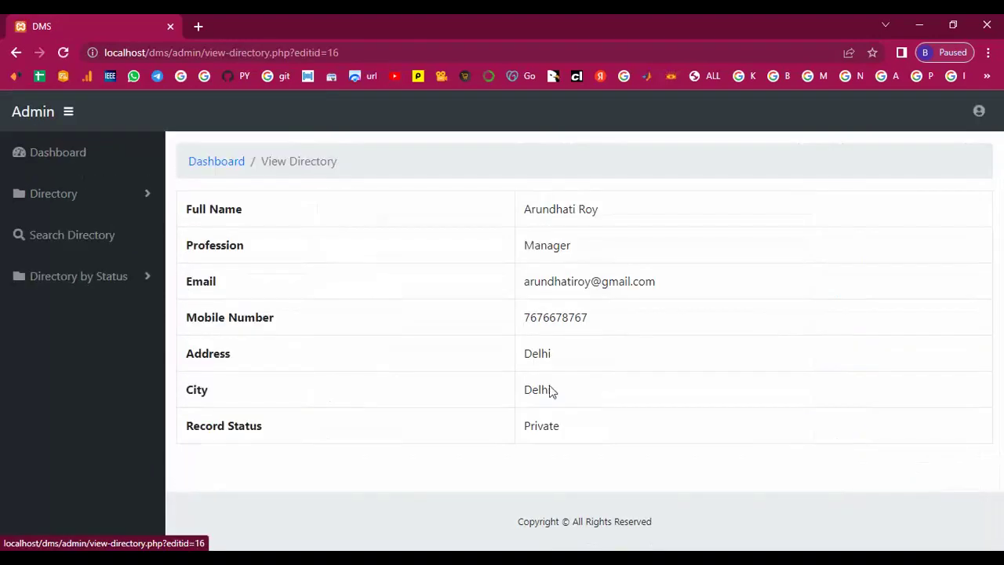
{"action": "left_click", "coordinate": [60, 282]}
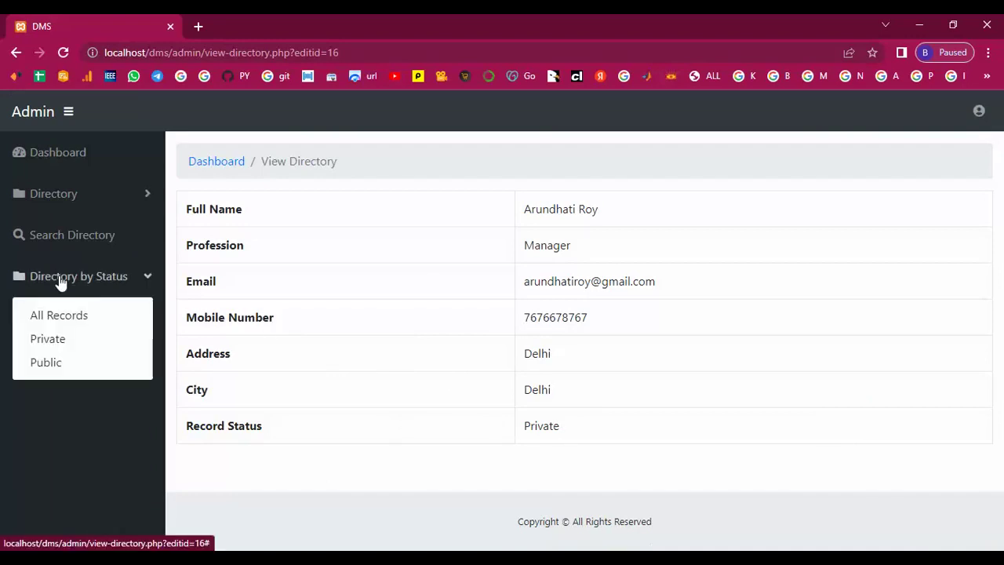
{"action": "left_click", "coordinate": [44, 363]}
{"action": "scroll", "coordinate": [604, 455], "scroll_direction": "down", "scroll_amount": 2}
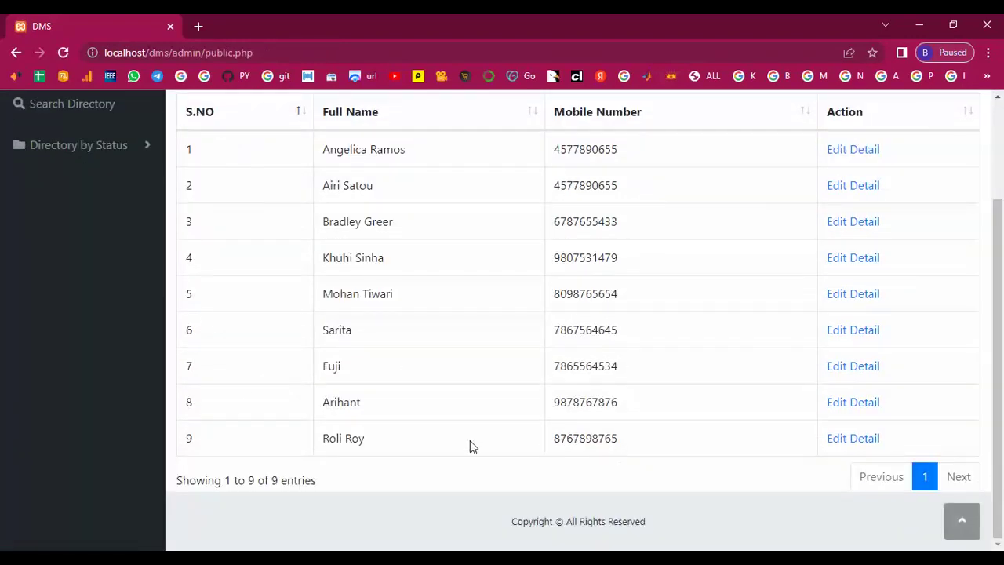
{"action": "scroll", "coordinate": [560, 456], "scroll_direction": "up", "scroll_amount": 2}
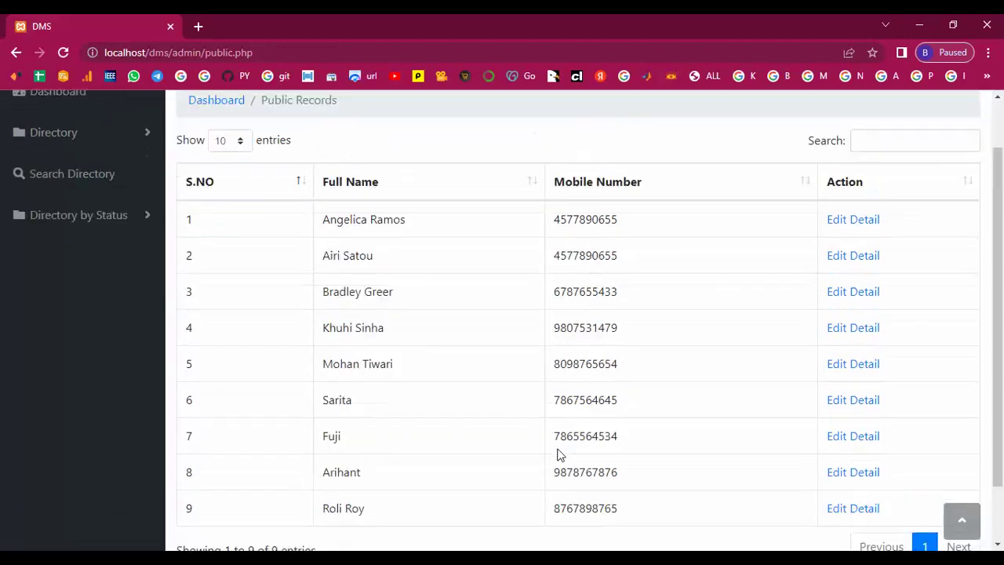
{"action": "scroll", "coordinate": [794, 488], "scroll_direction": "down", "scroll_amount": 1}
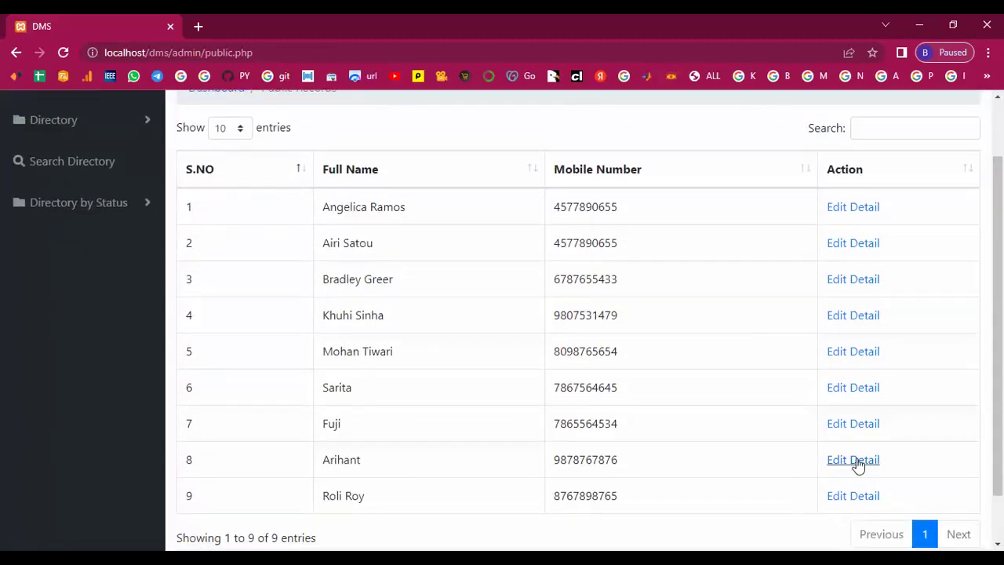
{"action": "left_click", "coordinate": [857, 463]}
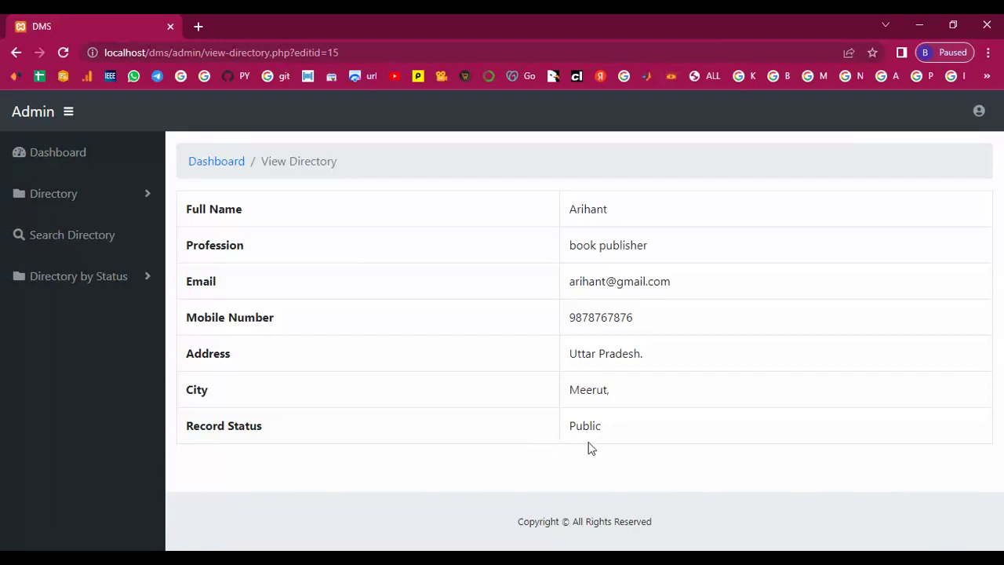
Step: Open a private record's Edit Detail and highlight its Private status value
{"action": "left_click", "coordinate": [64, 279]}
{"action": "left_click", "coordinate": [58, 341]}
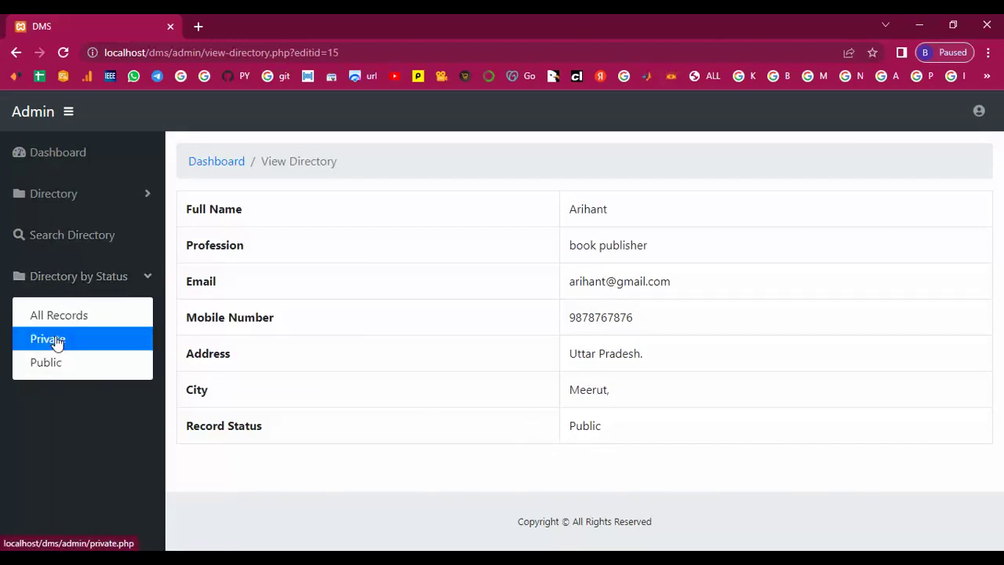
{"action": "scroll", "coordinate": [647, 465], "scroll_direction": "down", "scroll_amount": 2}
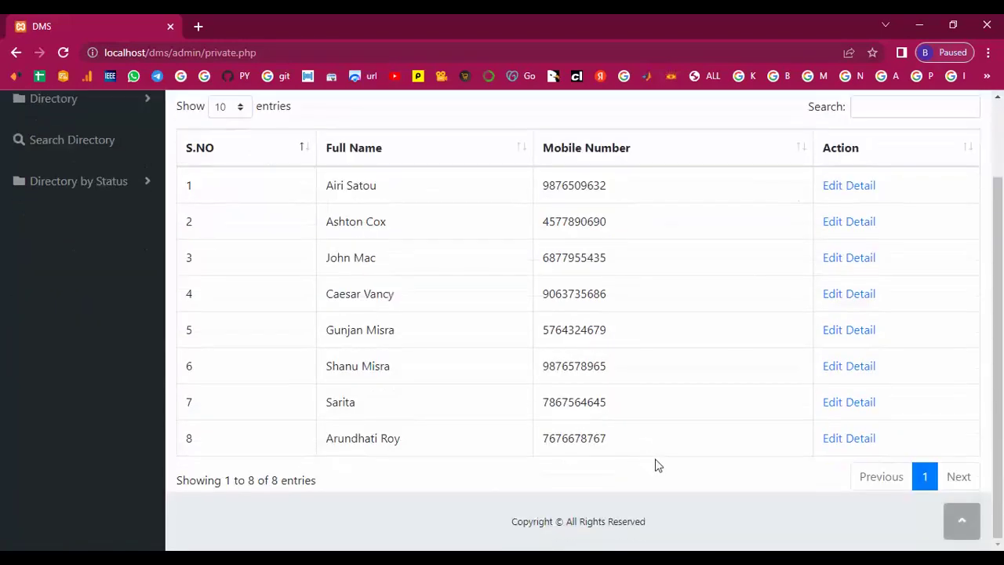
{"action": "left_click", "coordinate": [853, 439]}
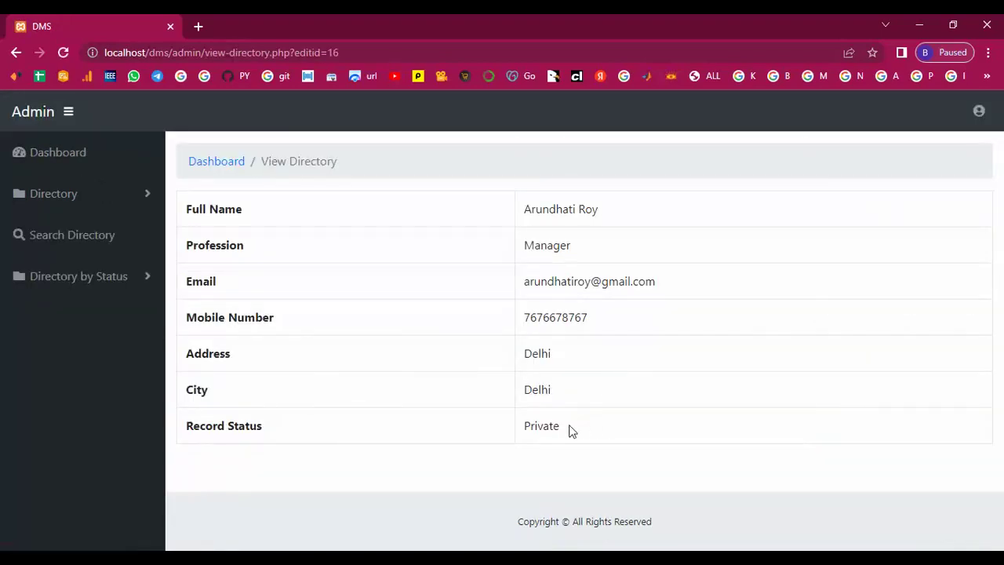
{"action": "left_click_drag", "start_coordinate": [570, 431], "coordinate": [507, 433]}
{"action": "left_click", "coordinate": [483, 426]}
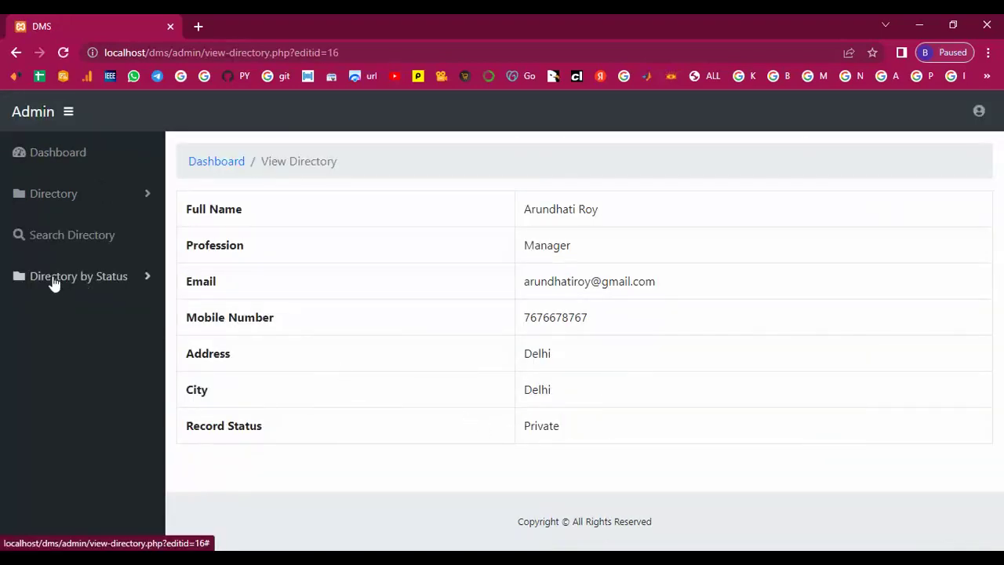
Step: Go back to the Private Records list under Directory by Status
{"action": "left_click", "coordinate": [52, 283]}
{"action": "left_click", "coordinate": [67, 340]}
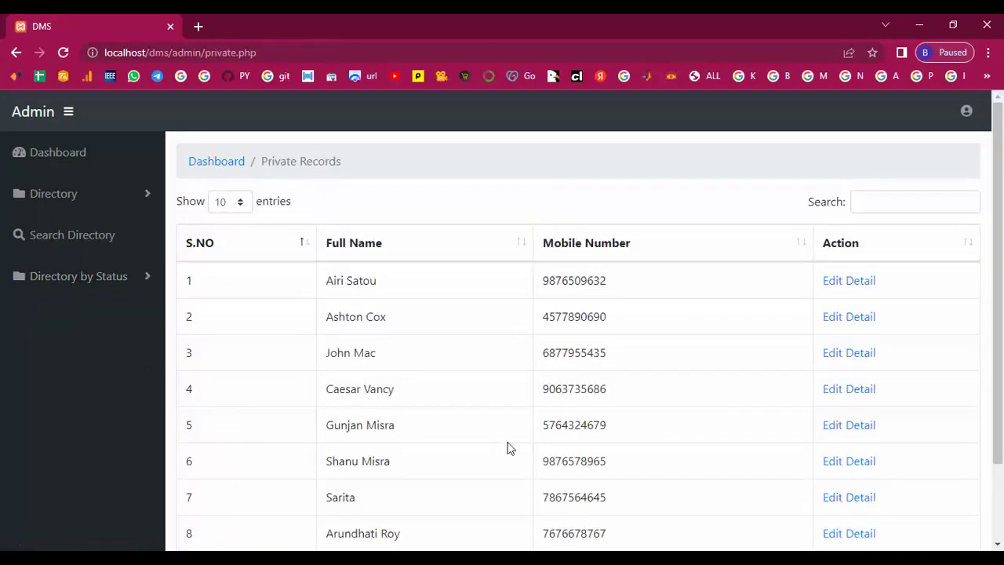
{"action": "scroll", "coordinate": [510, 447], "scroll_direction": "down", "scroll_amount": 2}
{"action": "scroll", "coordinate": [533, 463], "scroll_direction": "up", "scroll_amount": 2}
Step: Log out of the admin panel and confirm in the Ready to Leave dialog
{"action": "left_click", "coordinate": [967, 110]}
{"action": "left_click", "coordinate": [853, 229]}
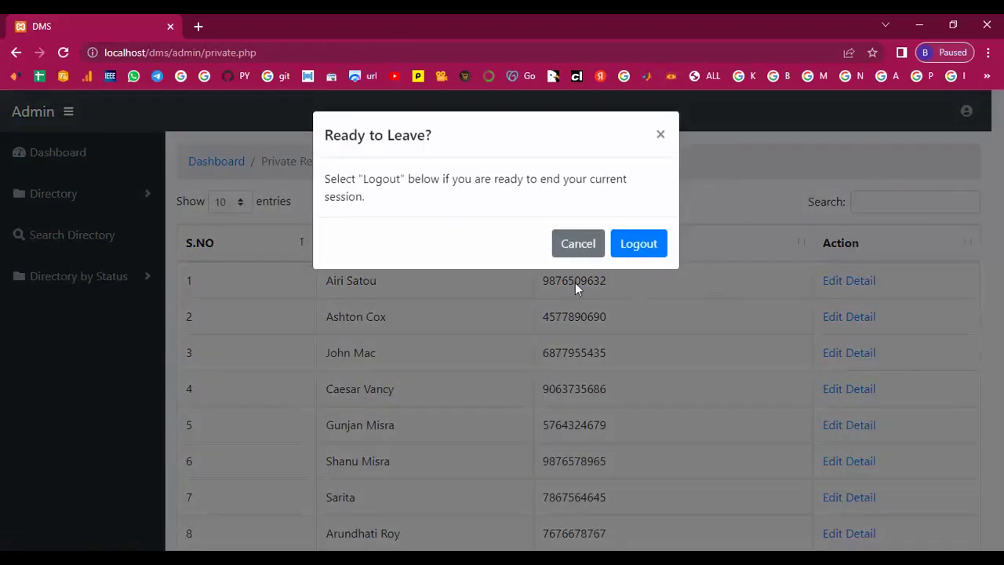
{"action": "left_click", "coordinate": [641, 245]}
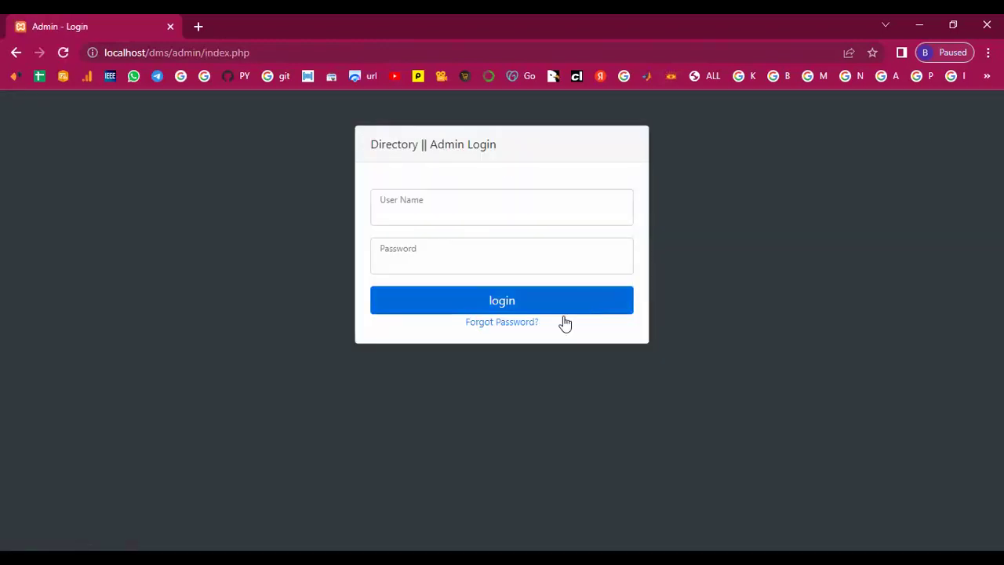
Step: Sign back in as admin and check the dashboard's 17 total, 9 public counts
{"action": "left_click", "coordinate": [402, 212]}
{"action": "left_click", "coordinate": [469, 251]}
{"action": "left_click", "coordinate": [416, 262]}
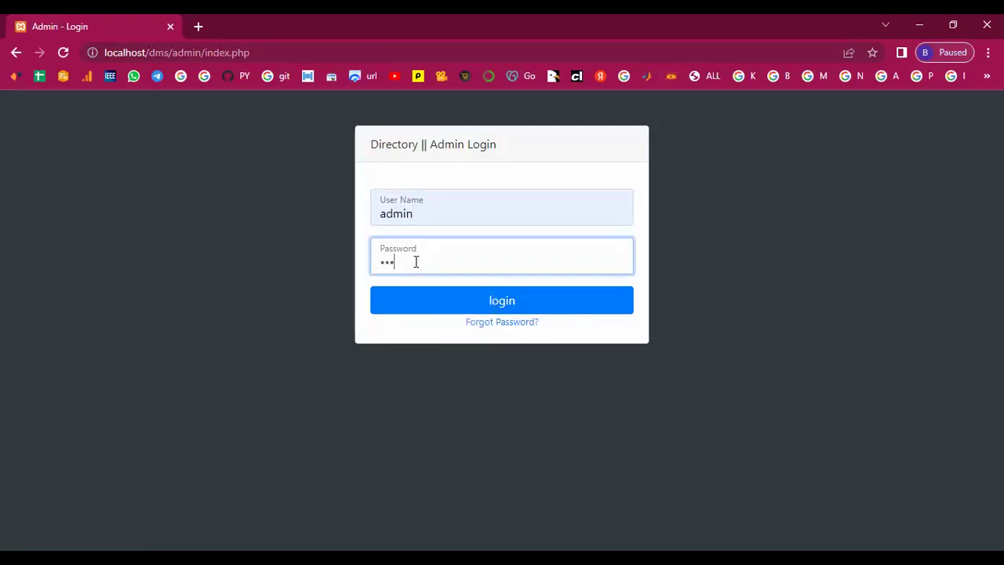
{"action": "left_click", "coordinate": [497, 306]}
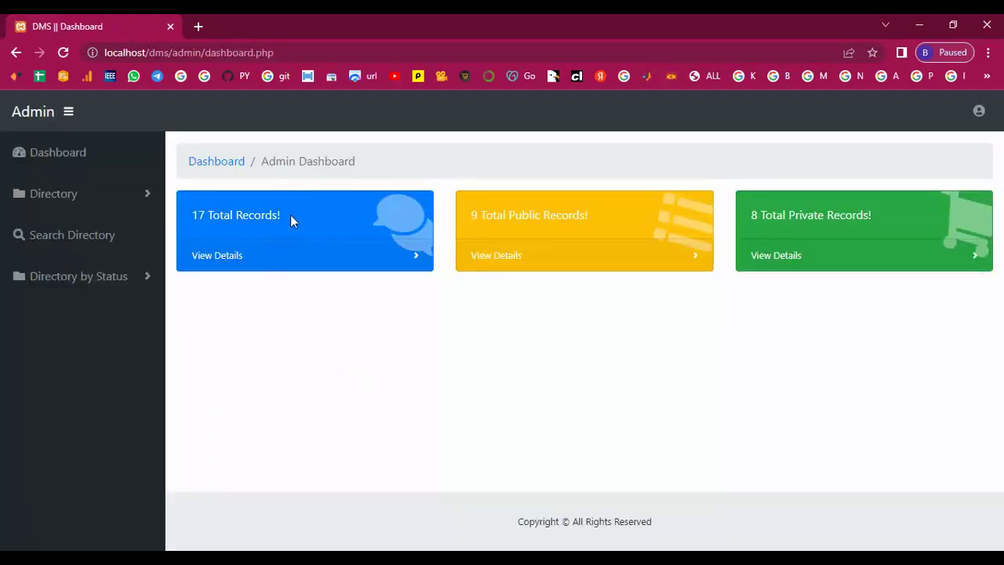
{"action": "left_click_drag", "start_coordinate": [291, 215], "coordinate": [235, 180]}
{"action": "left_click_drag", "start_coordinate": [552, 215], "coordinate": [818, 219]}
{"action": "left_click", "coordinate": [819, 220]}
Step: Review the public records list from the yellow card, then return to the dashboard
{"action": "left_click", "coordinate": [512, 262]}
{"action": "scroll", "coordinate": [511, 330], "scroll_direction": "down", "scroll_amount": 3}
{"action": "scroll", "coordinate": [511, 341], "scroll_direction": "up", "scroll_amount": 3}
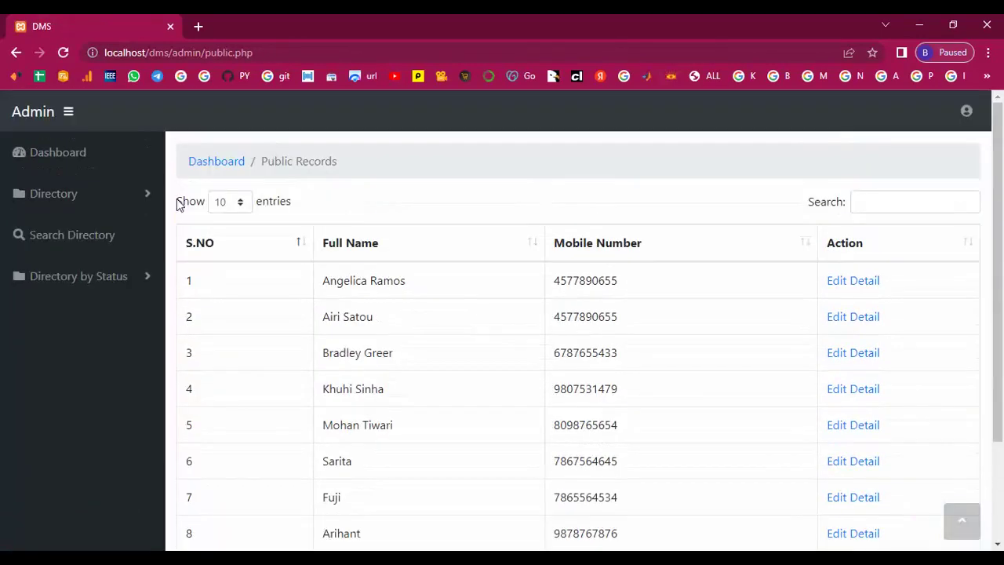
{"action": "left_click", "coordinate": [16, 53]}
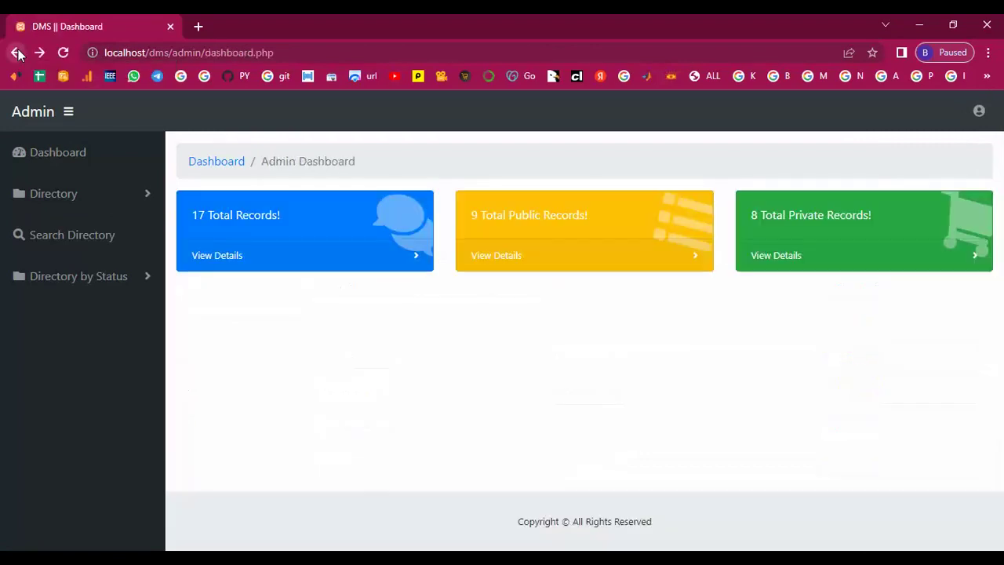
Step: Review the private records list from the green dashboard card
{"action": "left_click", "coordinate": [788, 258]}
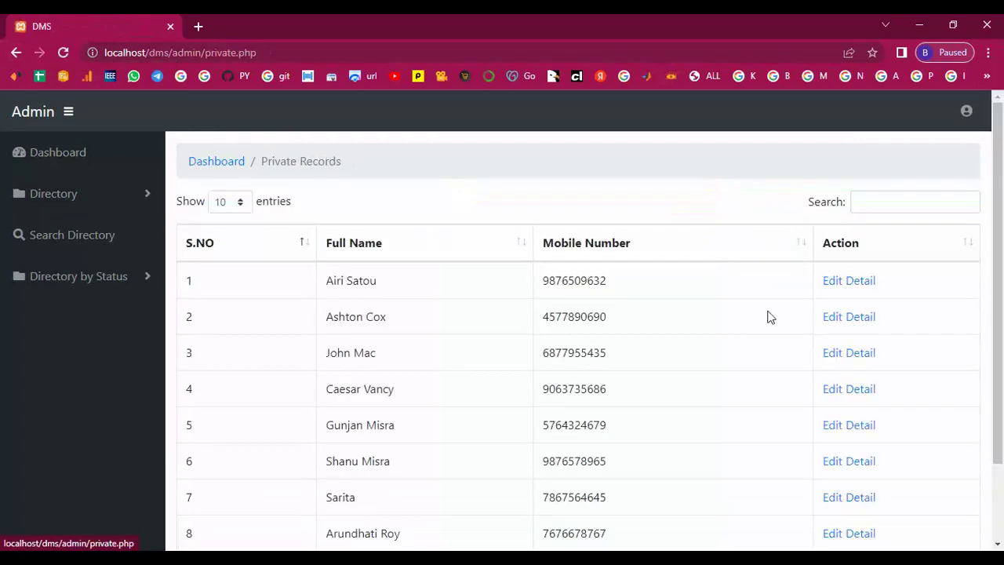
{"action": "scroll", "coordinate": [767, 322], "scroll_direction": "down", "scroll_amount": 3}
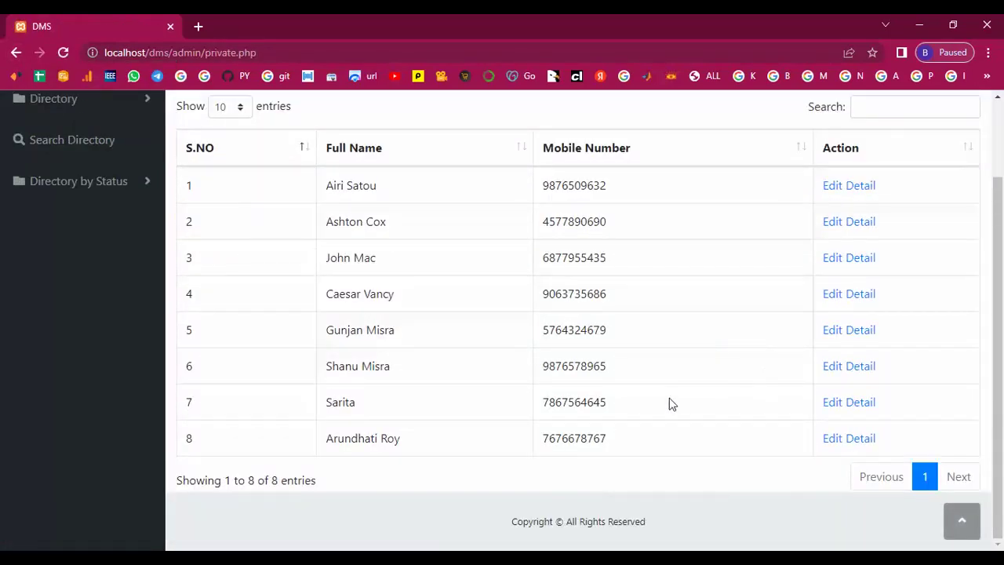
{"action": "scroll", "coordinate": [648, 419], "scroll_direction": "up", "scroll_amount": 3}
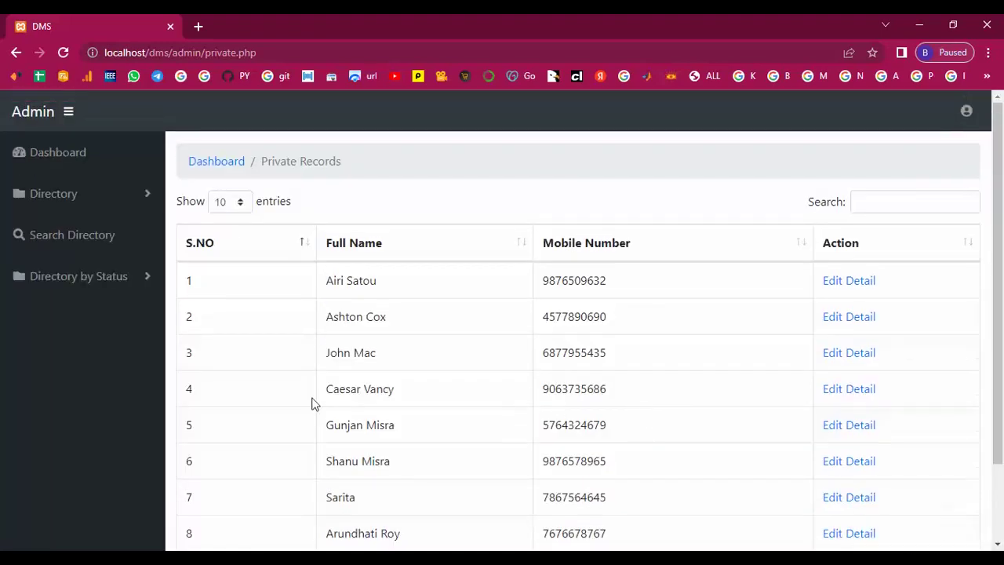
{"action": "left_click", "coordinate": [27, 283]}
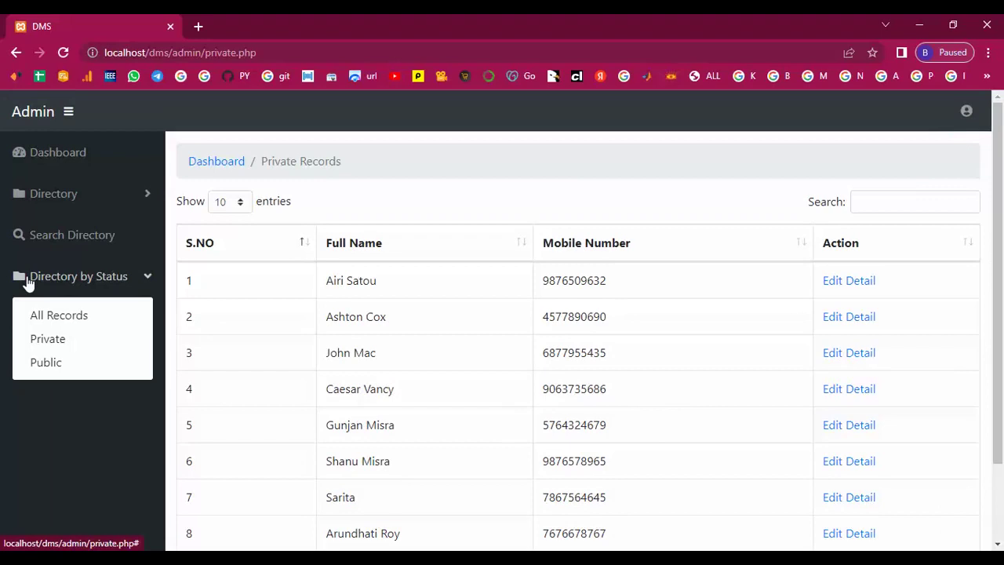
{"action": "left_click", "coordinate": [440, 332]}
Step: Log out of the admin panel and confirm
{"action": "left_click", "coordinate": [967, 111]}
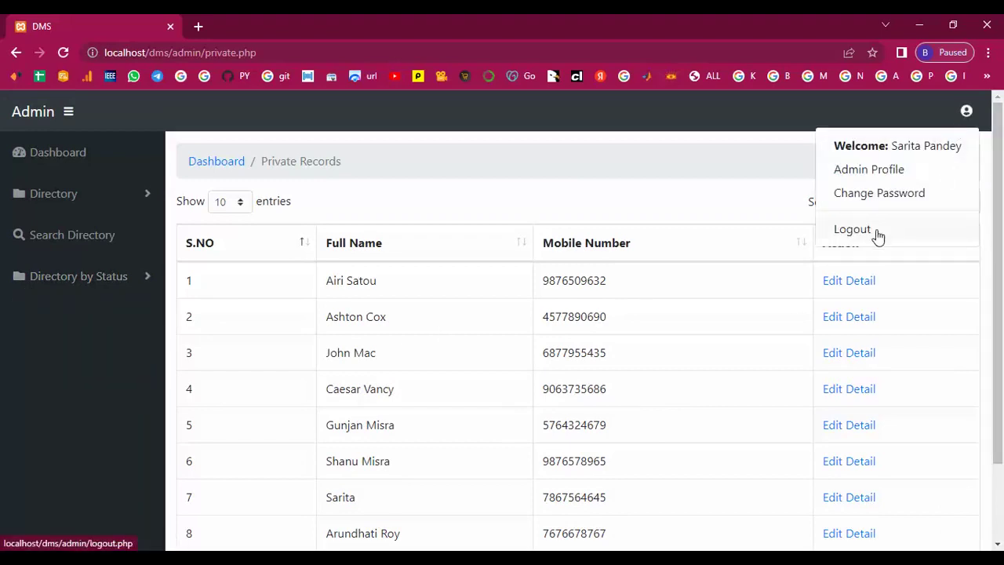
{"action": "left_click", "coordinate": [873, 232]}
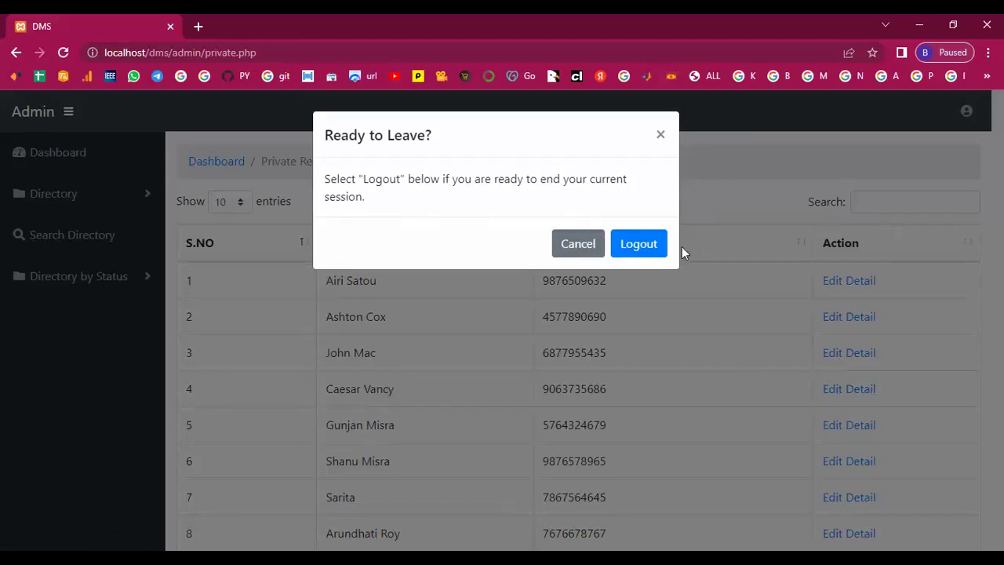
{"action": "left_click", "coordinate": [649, 247]}
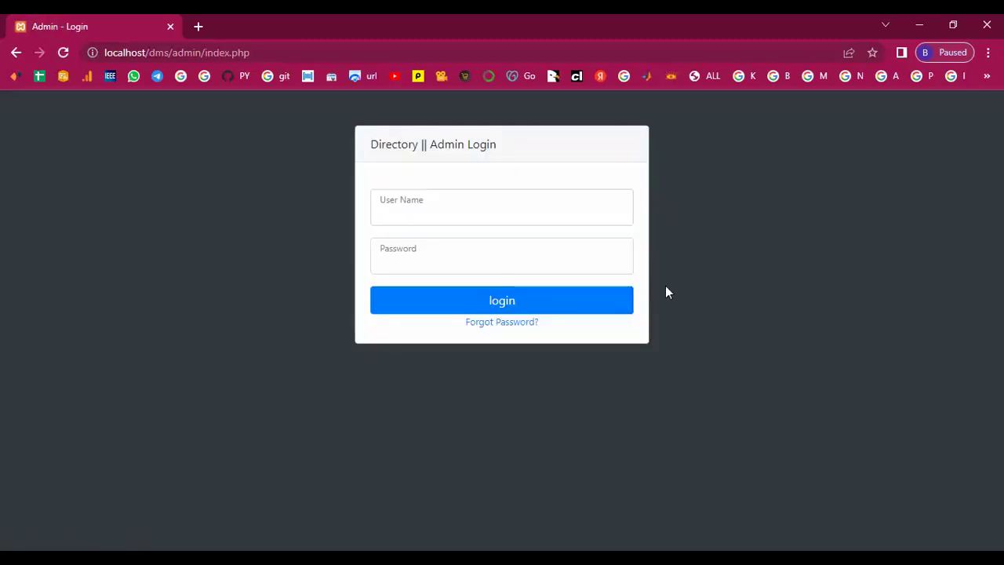
Step: Trim the address to localhost/dms/ and load the public Directory page
{"action": "left_click", "coordinate": [15, 54]}
{"action": "left_click_drag", "start_coordinate": [172, 53], "coordinate": [258, 53]}
{"action": "key", "text": "BackSpace"}
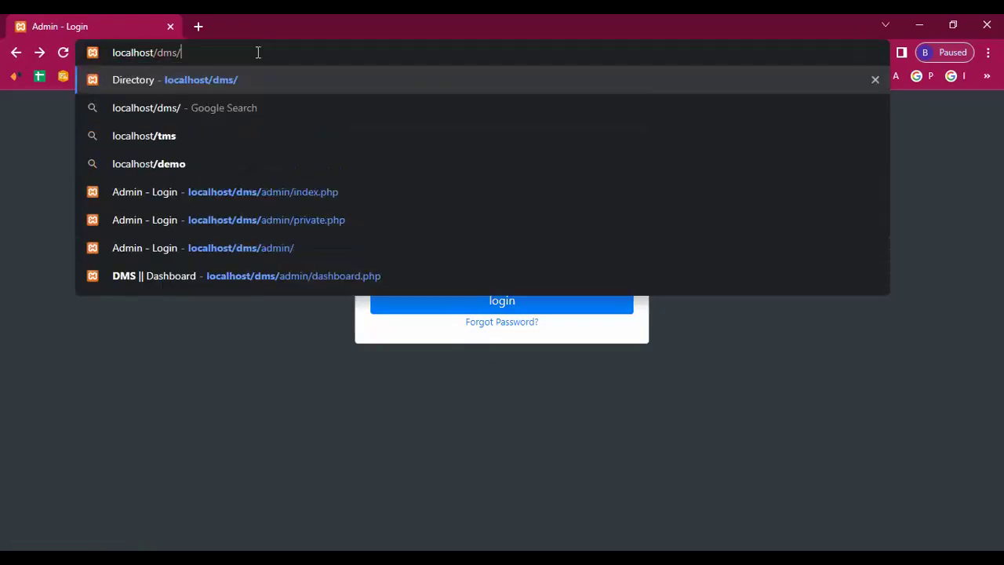
{"action": "key", "text": "Return"}
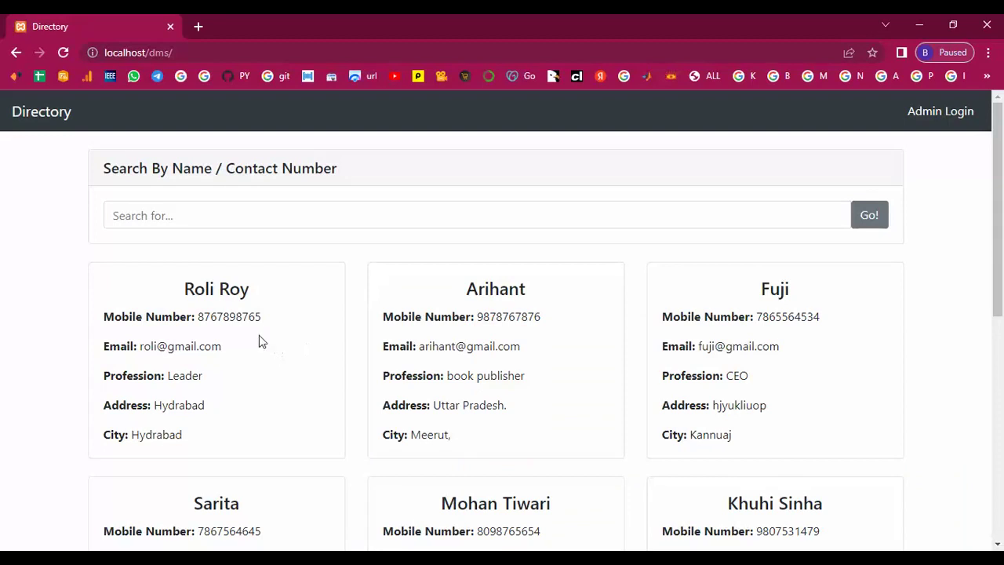
{"action": "scroll", "coordinate": [176, 300], "scroll_direction": "down", "scroll_amount": 6}
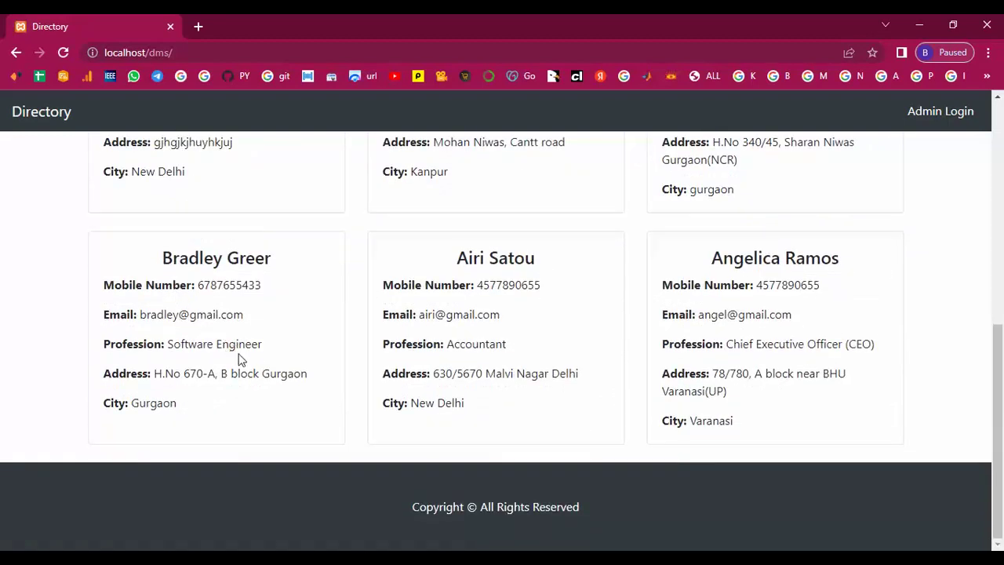
{"action": "scroll", "coordinate": [245, 356], "scroll_direction": "up", "scroll_amount": 4}
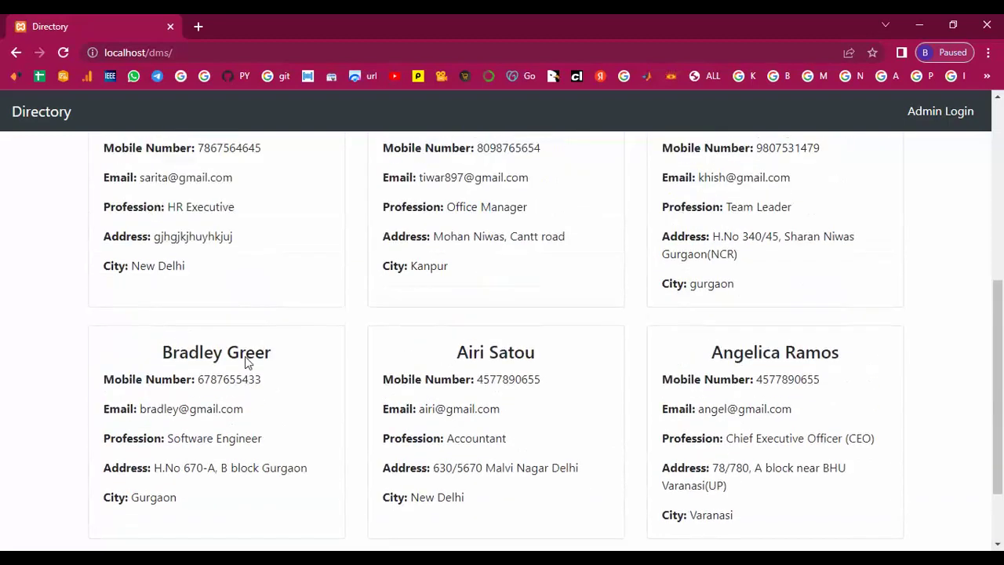
{"action": "scroll", "coordinate": [283, 351], "scroll_direction": "up", "scroll_amount": 2}
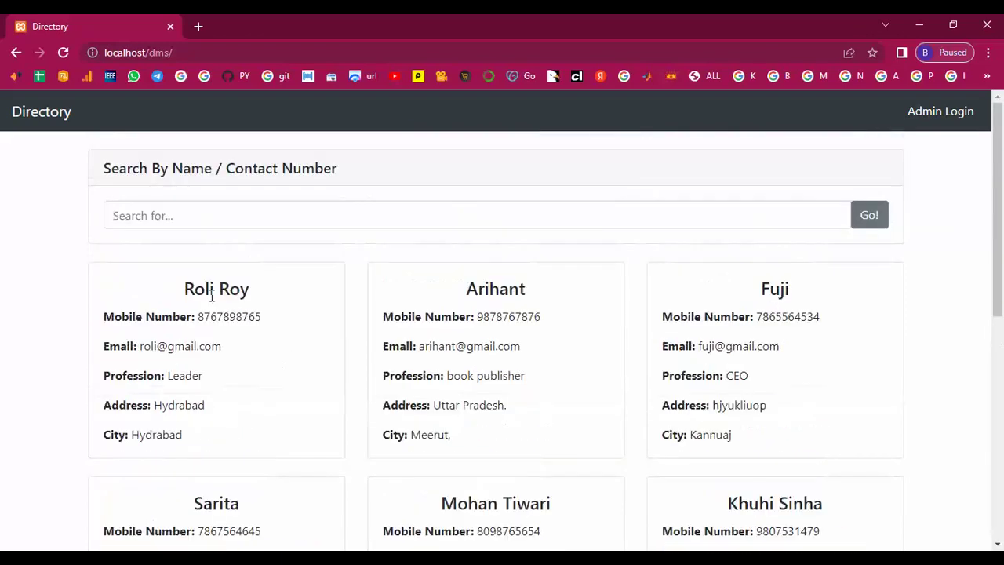
Step: Highlight one contact card's details and scroll through the Directory cards
{"action": "left_click_drag", "start_coordinate": [176, 292], "coordinate": [304, 391]}
{"action": "left_click", "coordinate": [298, 391]}
{"action": "scroll", "coordinate": [298, 391], "scroll_direction": "down", "scroll_amount": 6}
{"action": "scroll", "coordinate": [298, 387], "scroll_direction": "up", "scroll_amount": 6}
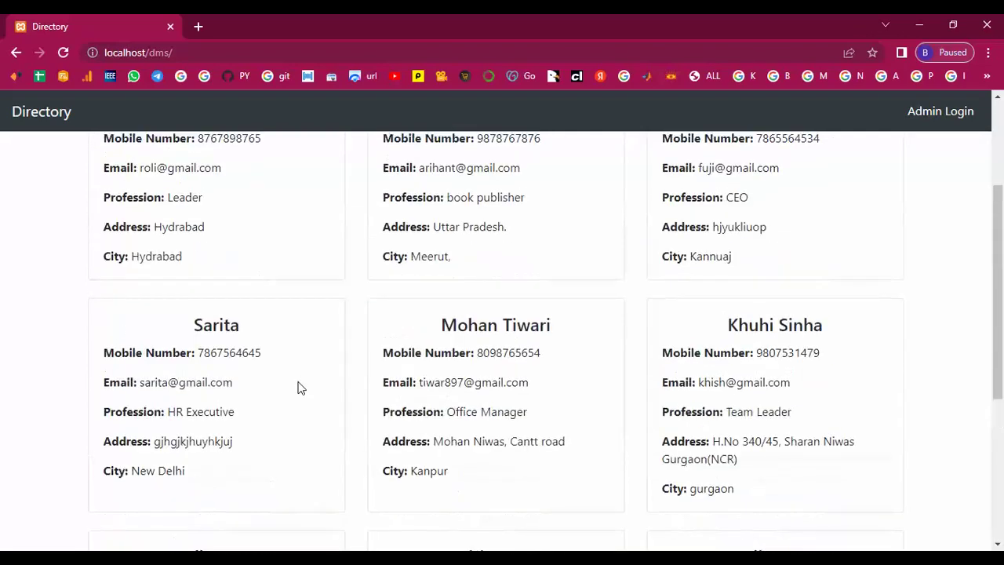